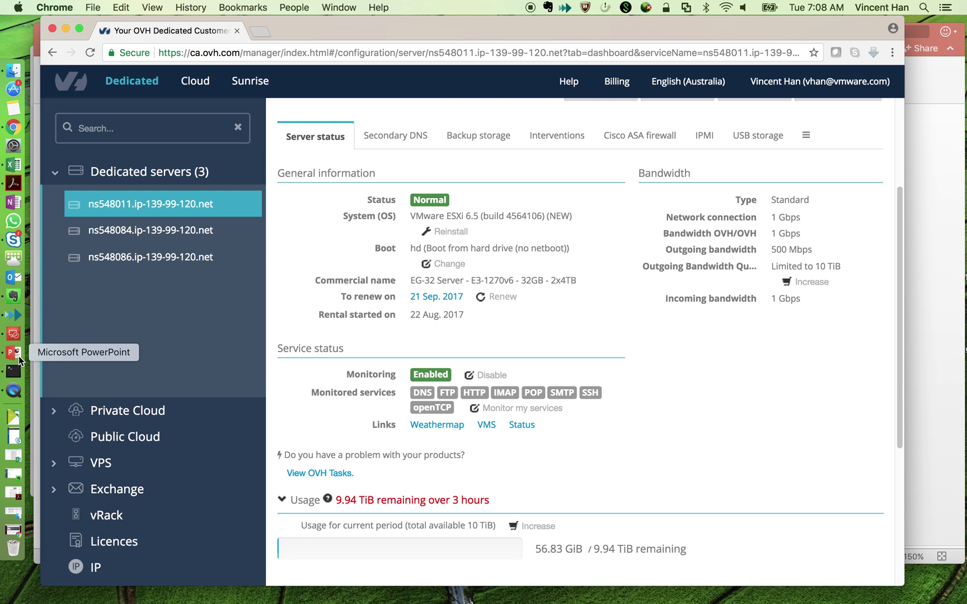
# - Leave OVH Customer Manager and bring up Microsoft Remote Desktop's saved connections list
pyautogui.click(13, 352)
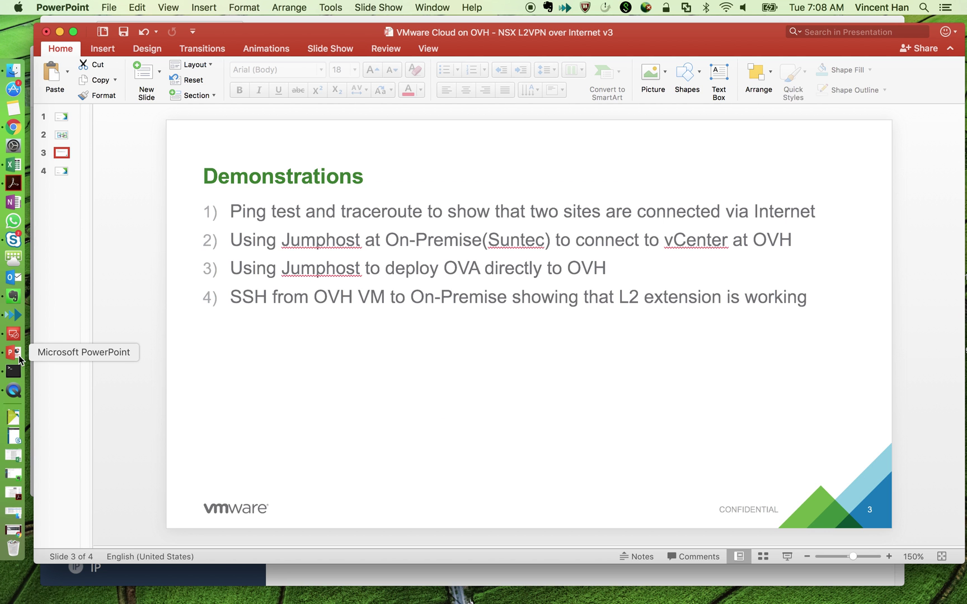
pyautogui.rightClick(19, 357)
pyautogui.click(15, 334)
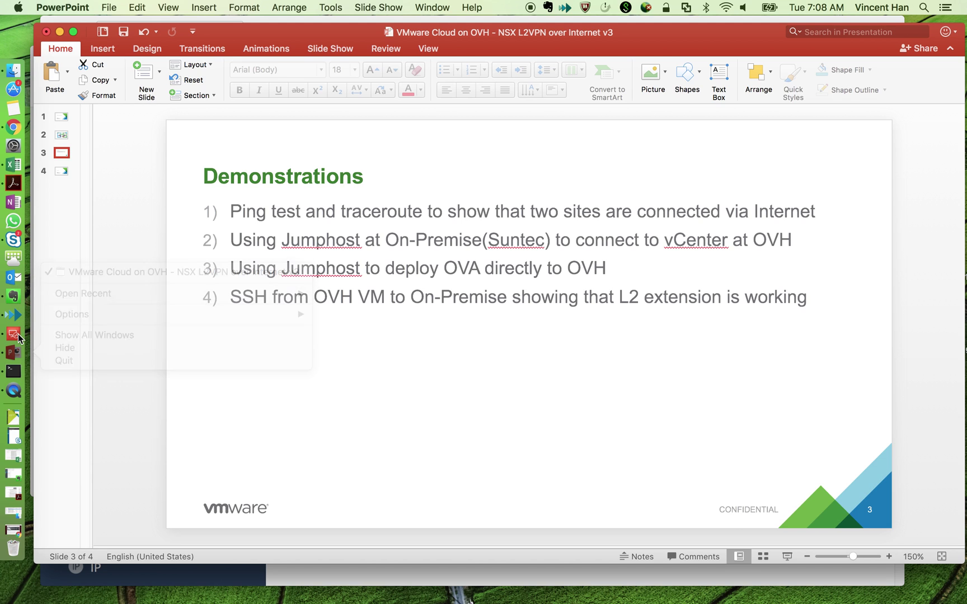
pyautogui.rightClick(16, 334)
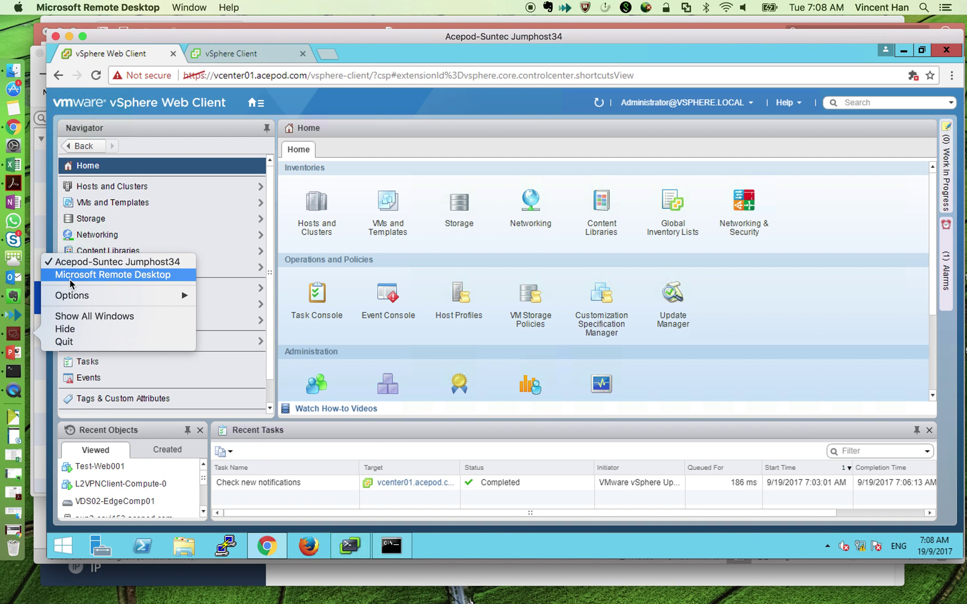
pyautogui.click(162, 274)
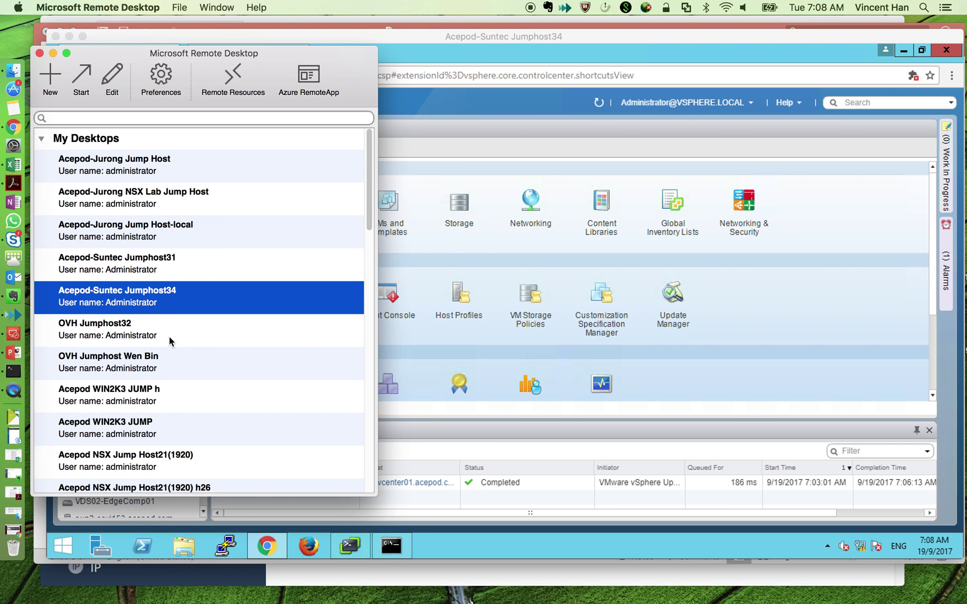
# - Connect to OVH Jumphost32 and show host tai1-esxi153.acepod.com in Hosts and Clusters
pyautogui.doubleClick(169, 337)
pyautogui.click(676, 197)
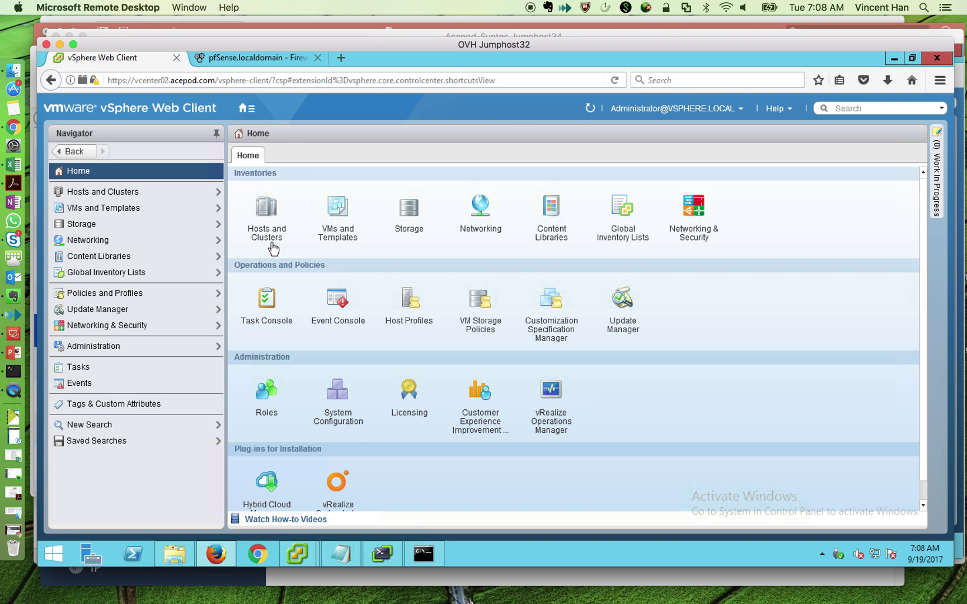
pyautogui.click(246, 108)
pyautogui.click(506, 162)
pyautogui.click(267, 240)
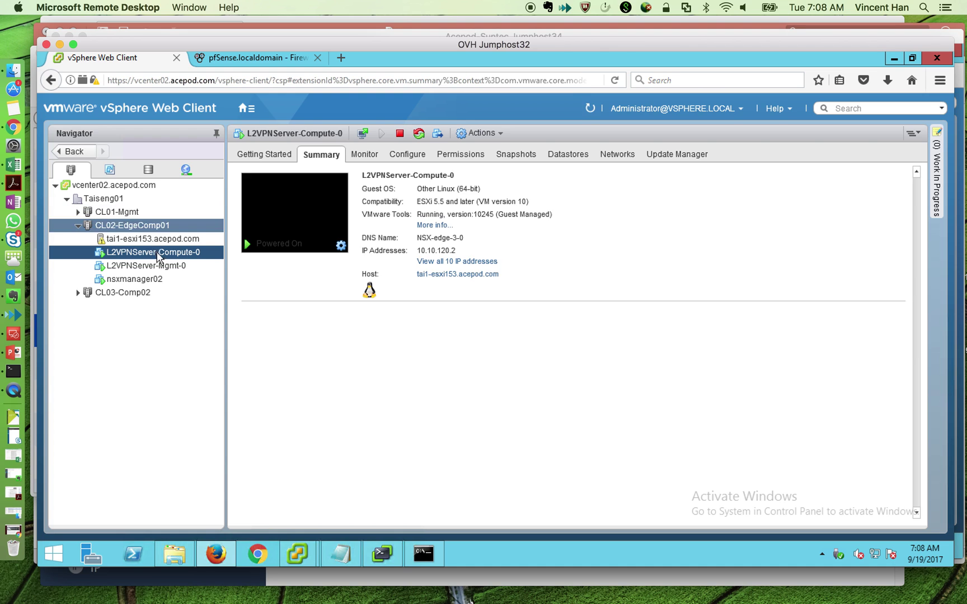
pyautogui.click(174, 241)
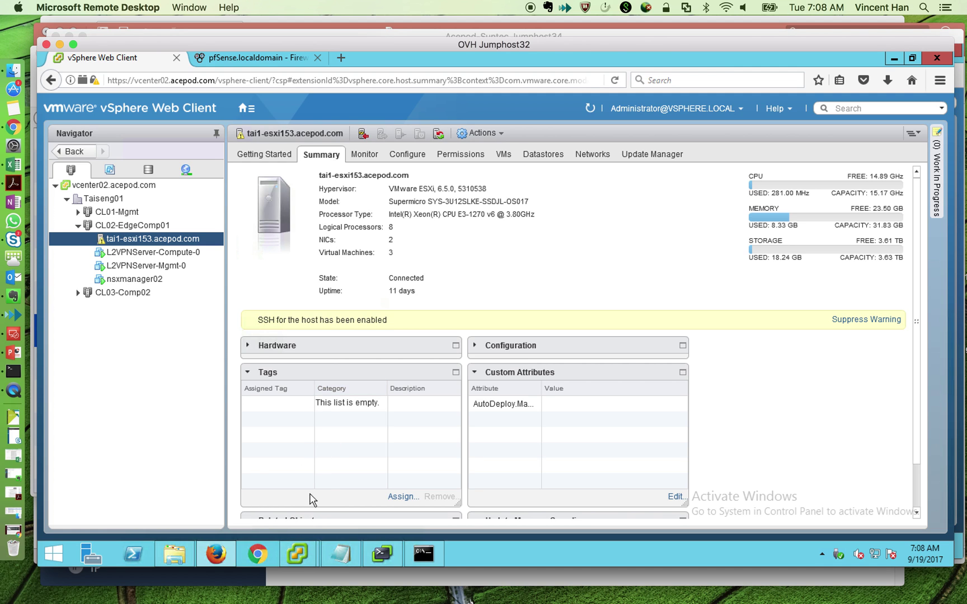
# - Glance at the vSphere Client for 10.246.1.150, then return to the vSphere Web Client
pyautogui.moveTo(298, 552)
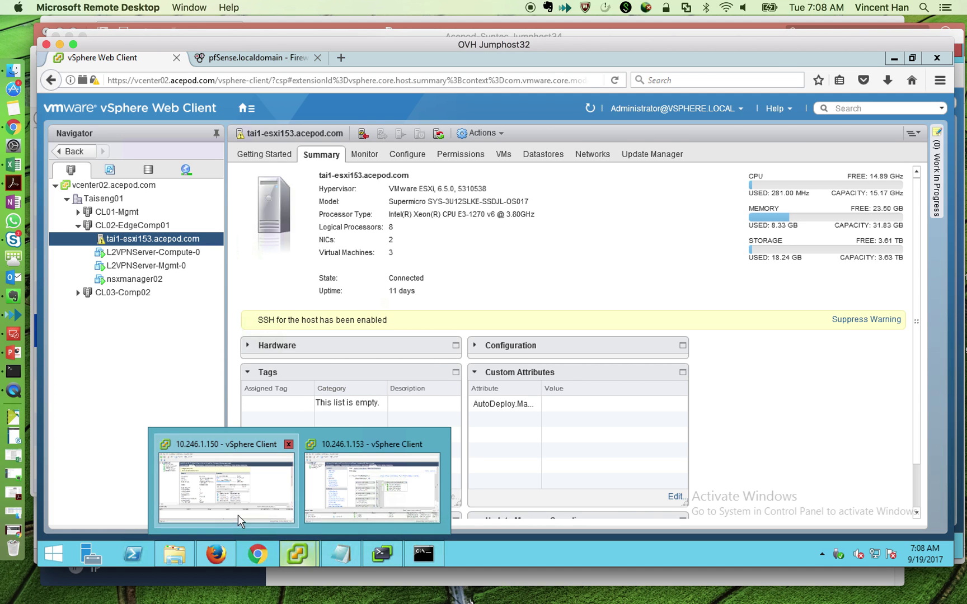
pyautogui.click(239, 522)
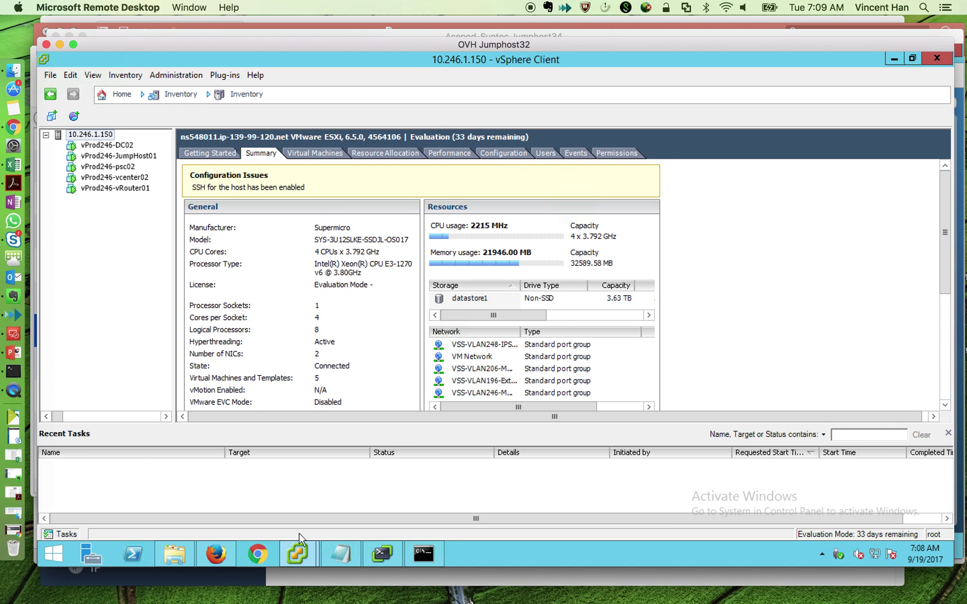
pyautogui.click(234, 555)
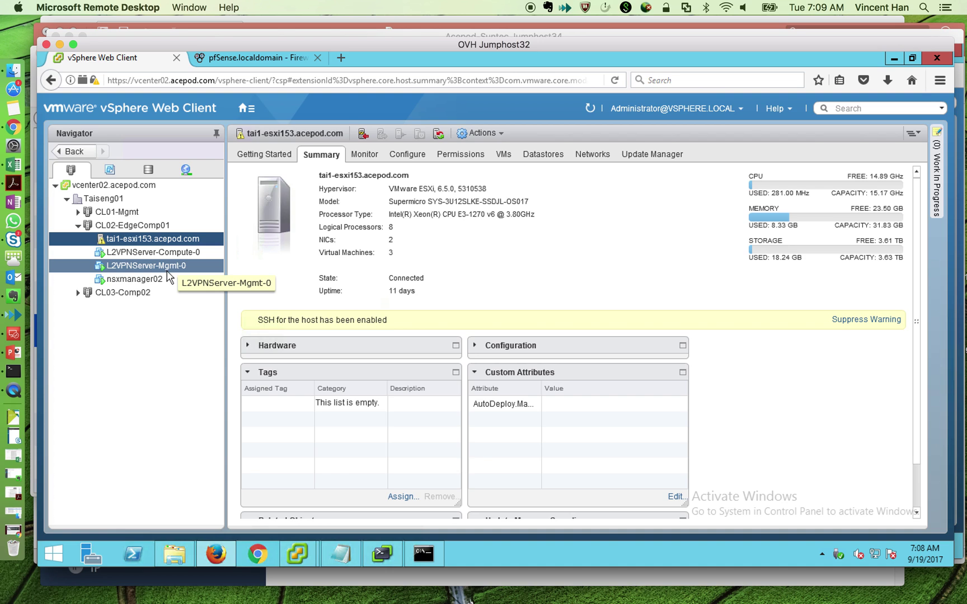
pyautogui.click(246, 108)
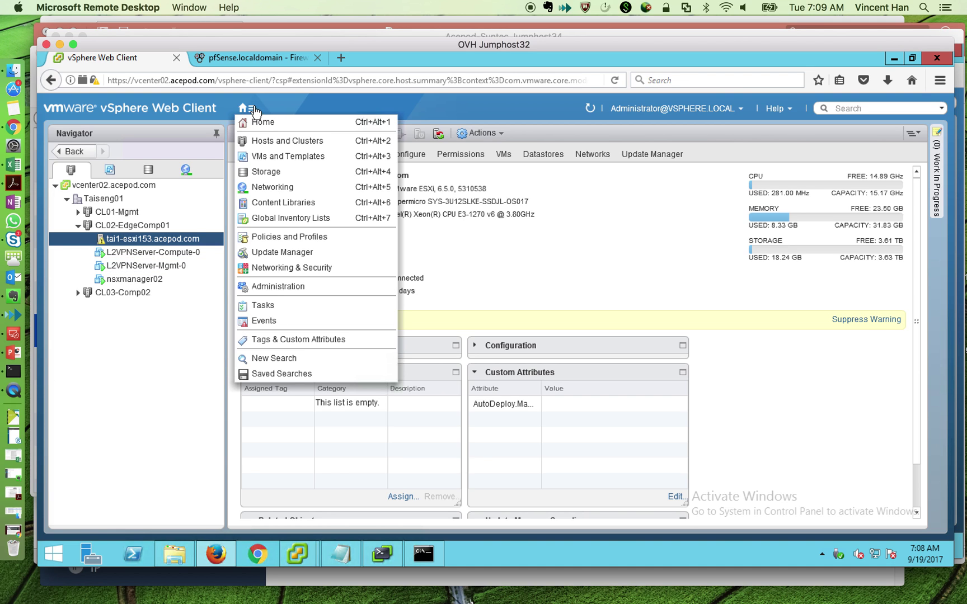
# - Check that the L2VPNServer-Mgmt edge's L2 VPN tunnel to Suntec2 is Up
pyautogui.click(279, 268)
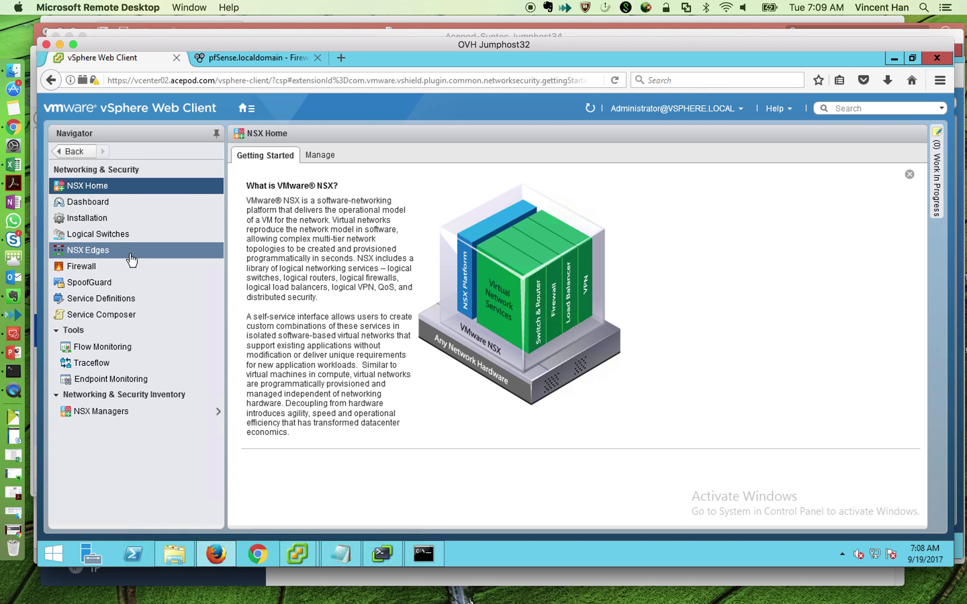
pyautogui.click(88, 250)
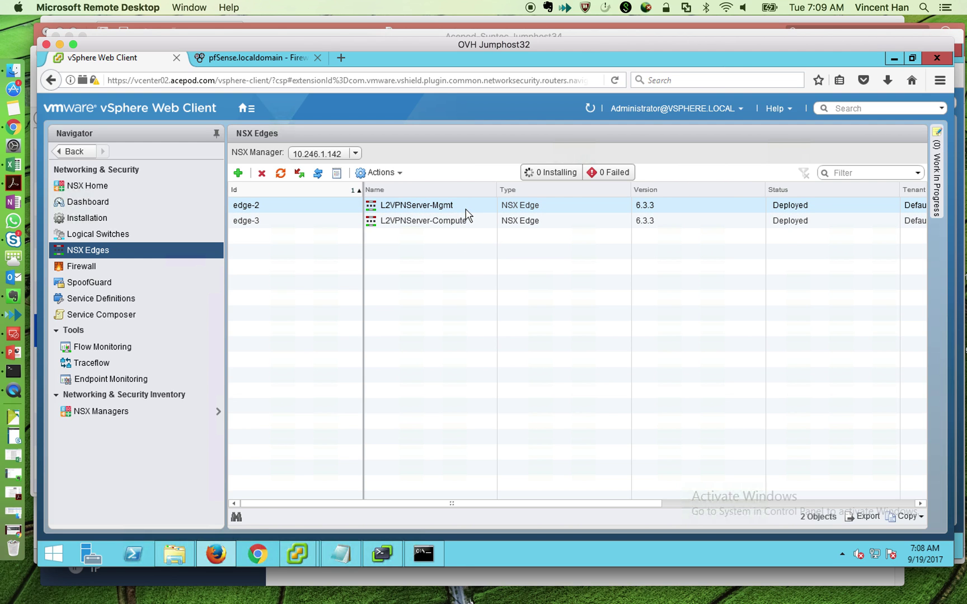
pyautogui.doubleClick(466, 207)
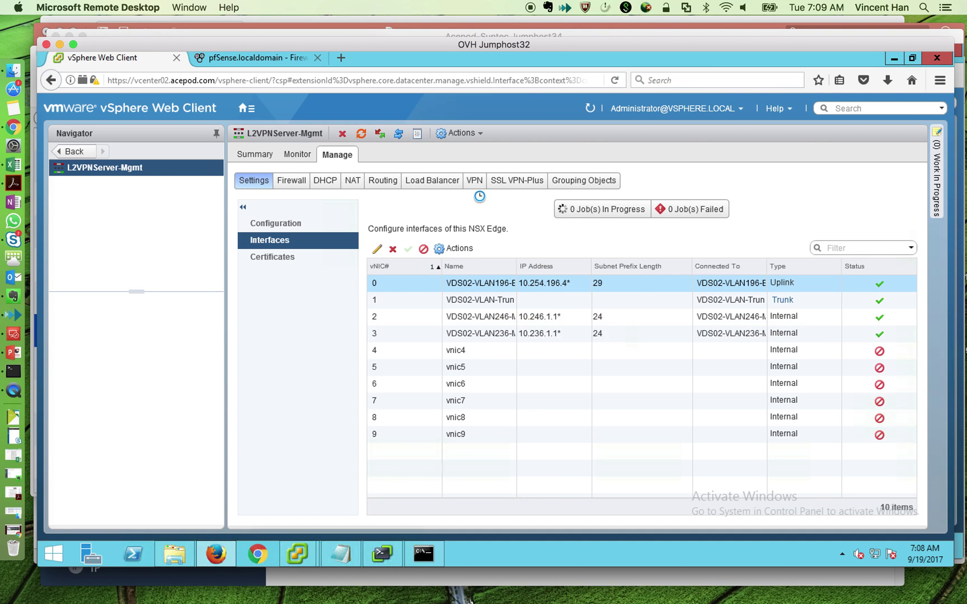
pyautogui.click(475, 182)
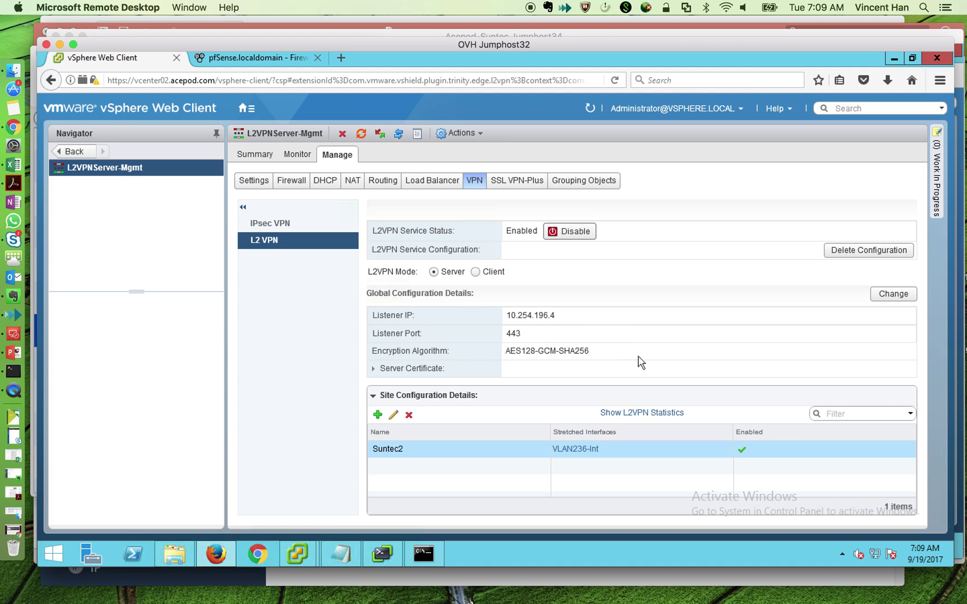
pyautogui.click(644, 413)
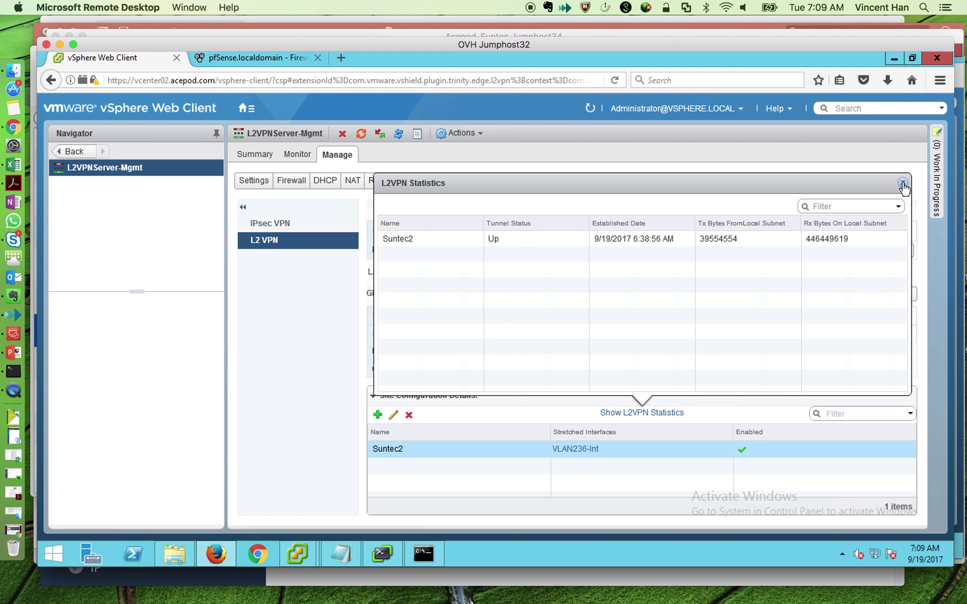
pyautogui.click(903, 185)
# - Show the L2VPNServer-Compute edge's L2 VPN statistics for the Suntec3 tunnel
pyautogui.click(76, 151)
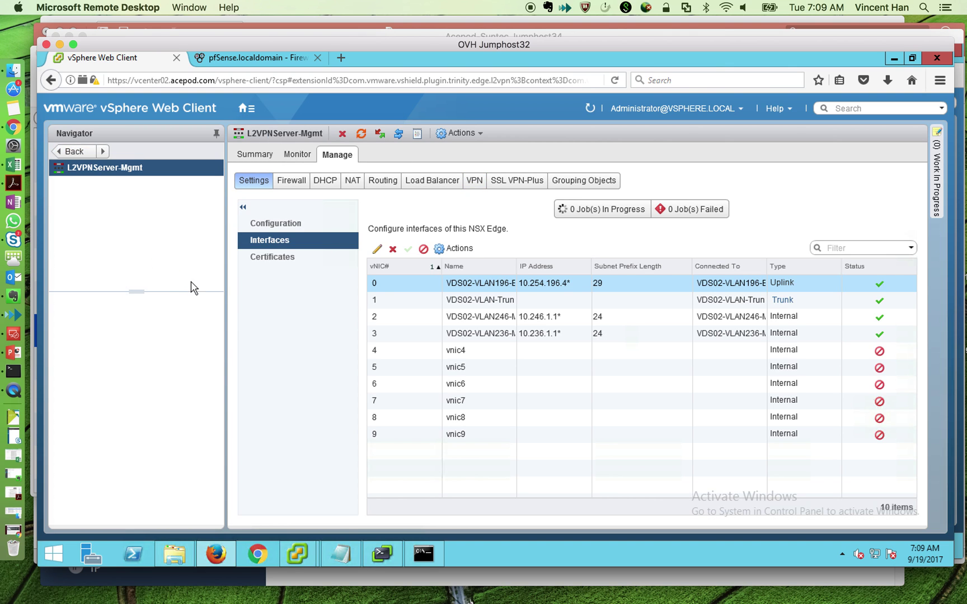
pyautogui.click(74, 152)
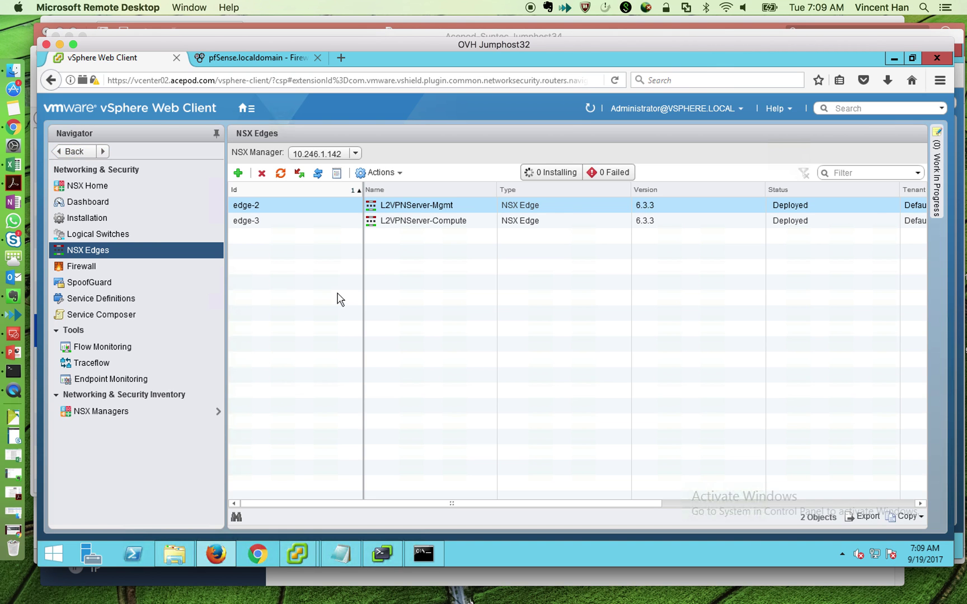
pyautogui.doubleClick(447, 222)
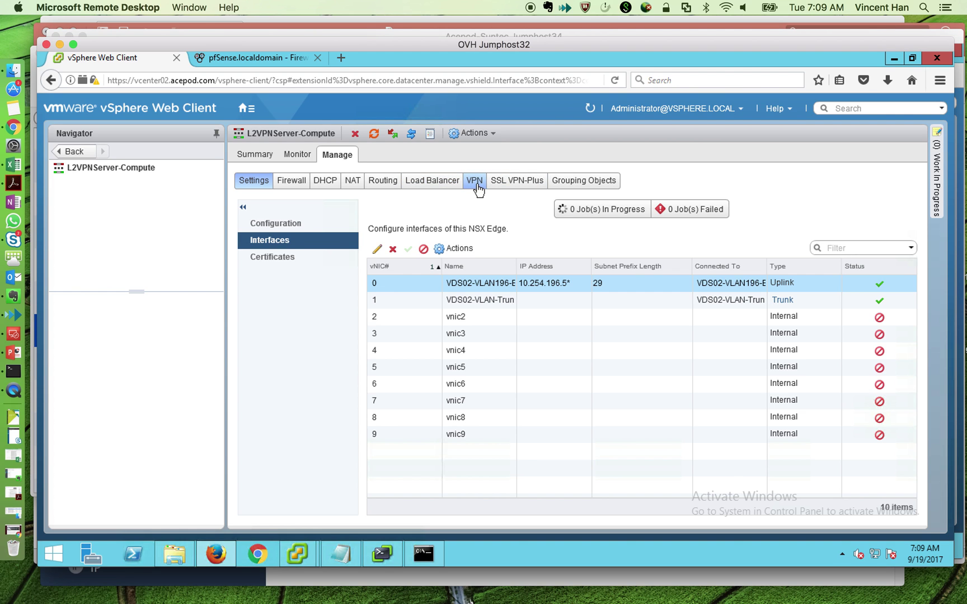
pyautogui.click(475, 182)
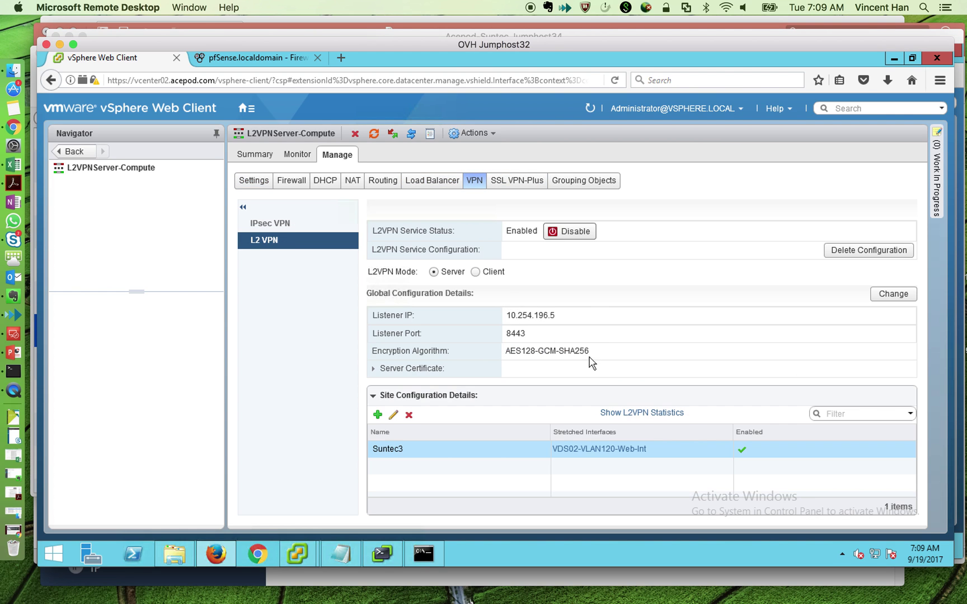
pyautogui.click(658, 416)
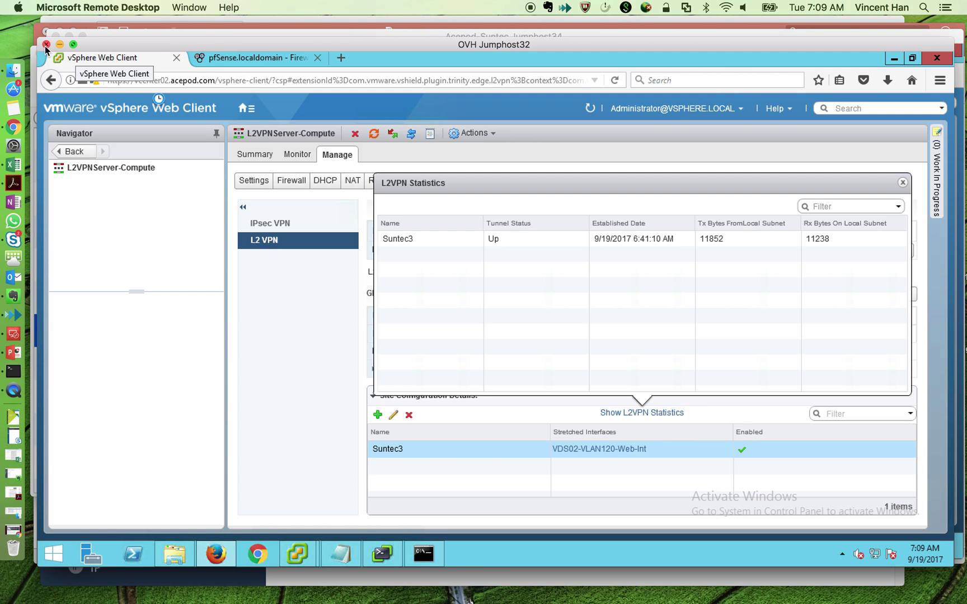
# - Close the OVH Jumphost32 session and list NSX edges on the Jumphost34 session
pyautogui.click(46, 45)
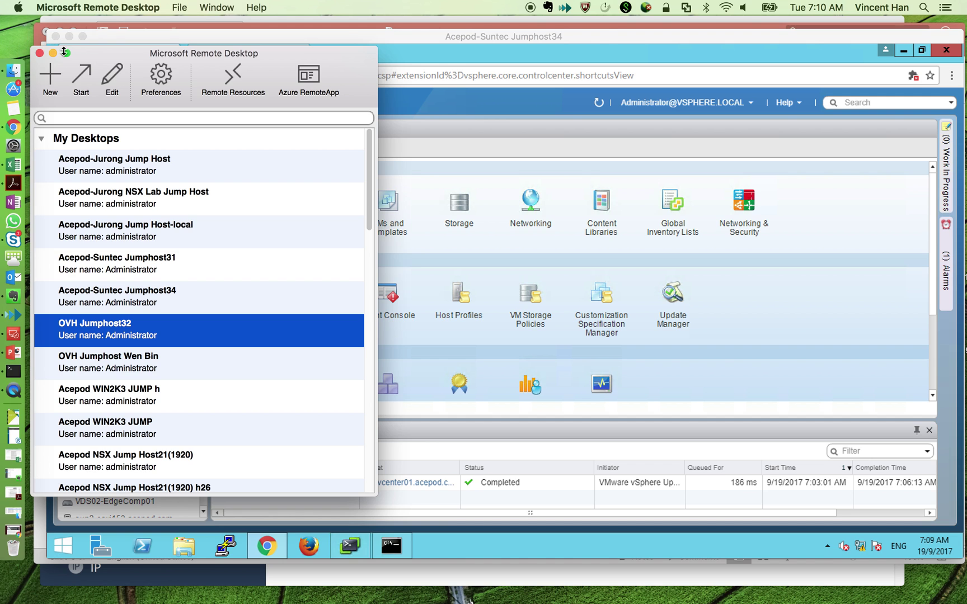
pyautogui.click(501, 45)
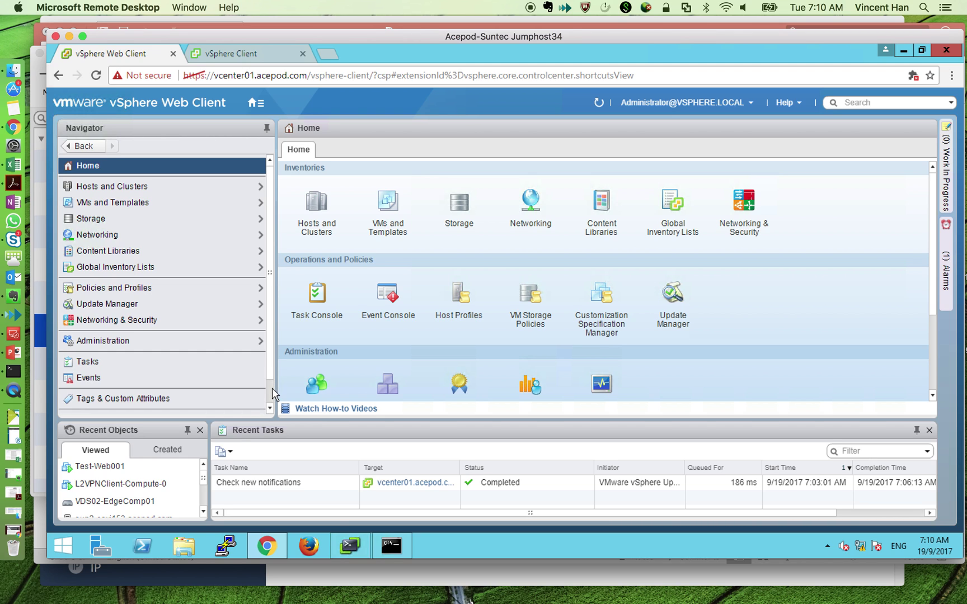
pyautogui.scroll(-2, 272, 388)
pyautogui.scroll(2, 262, 328)
pyautogui.click(749, 238)
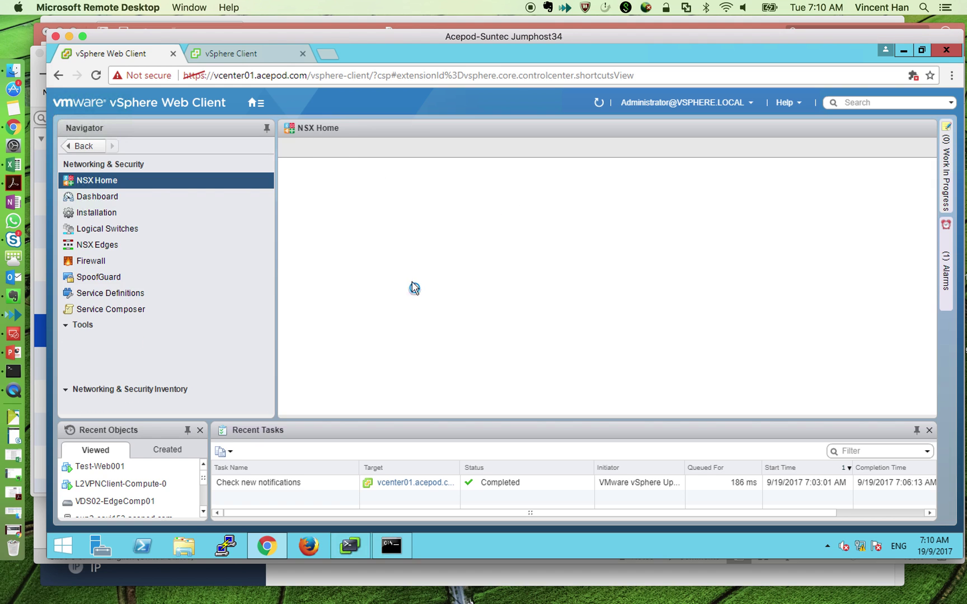
pyautogui.click(128, 247)
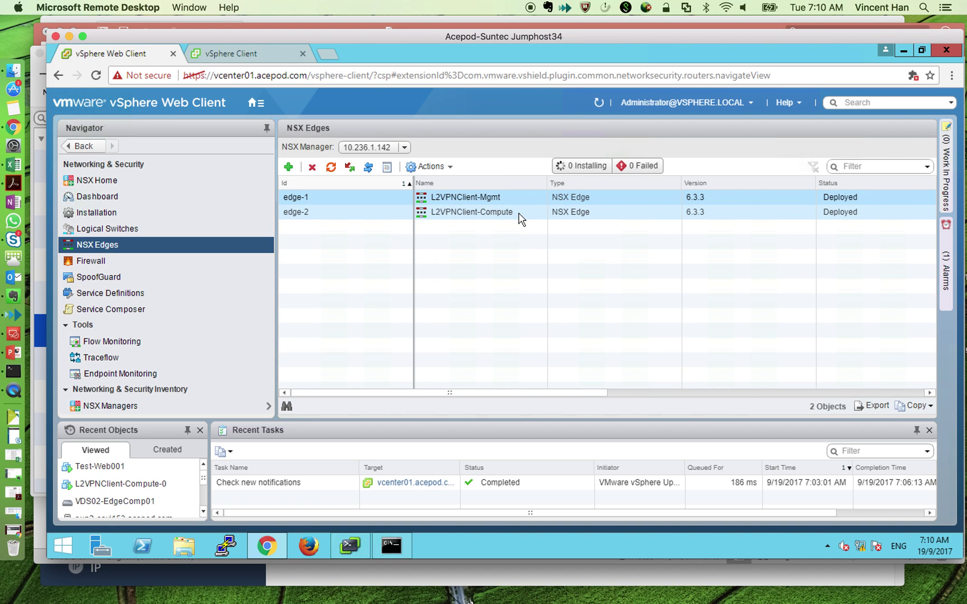
# - Switch to Hosts and Clusters to show Test-Web001's summary (IP 10.10.120.11)
pyautogui.click(256, 102)
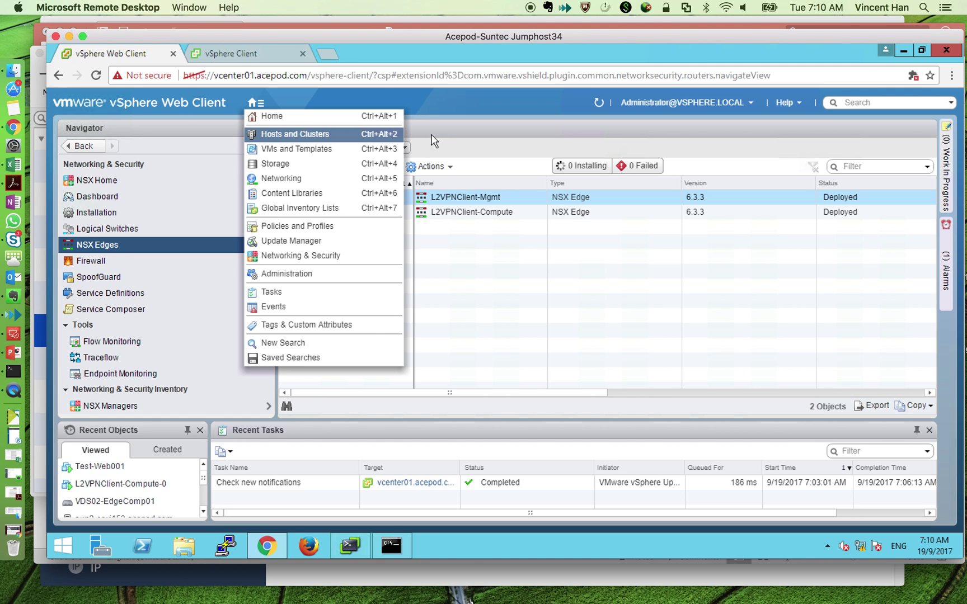
pyautogui.click(478, 235)
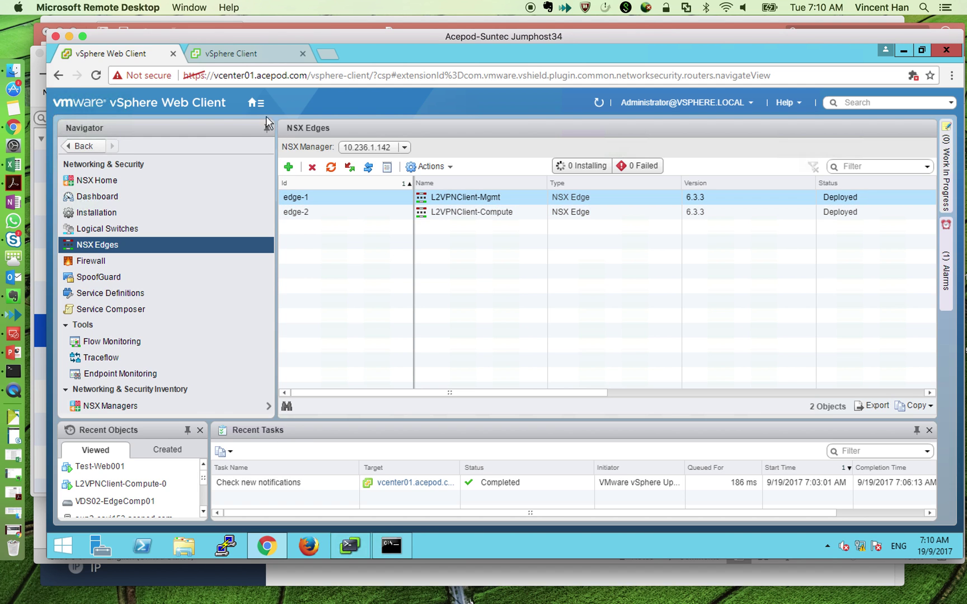
pyautogui.click(256, 103)
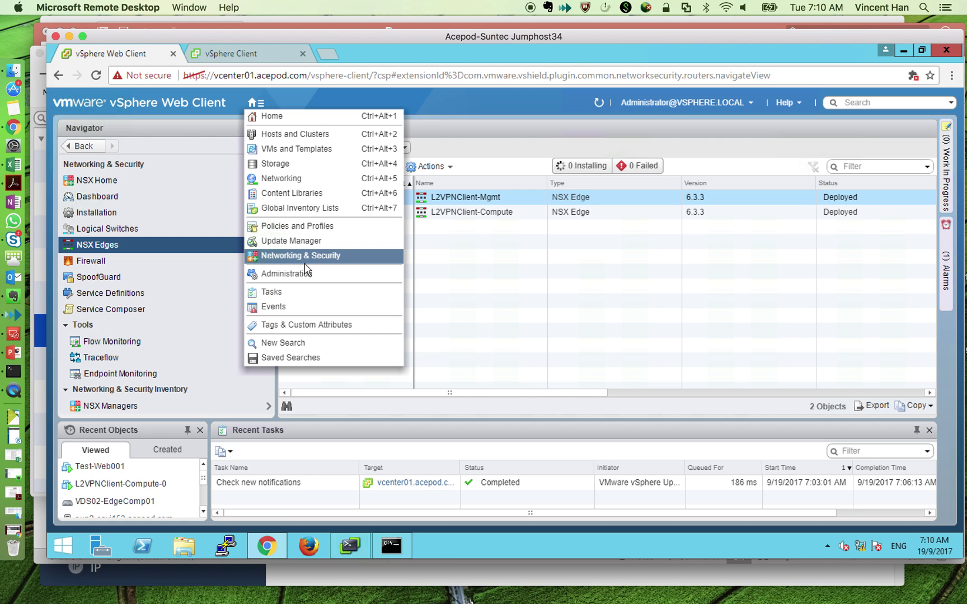
pyautogui.click(295, 135)
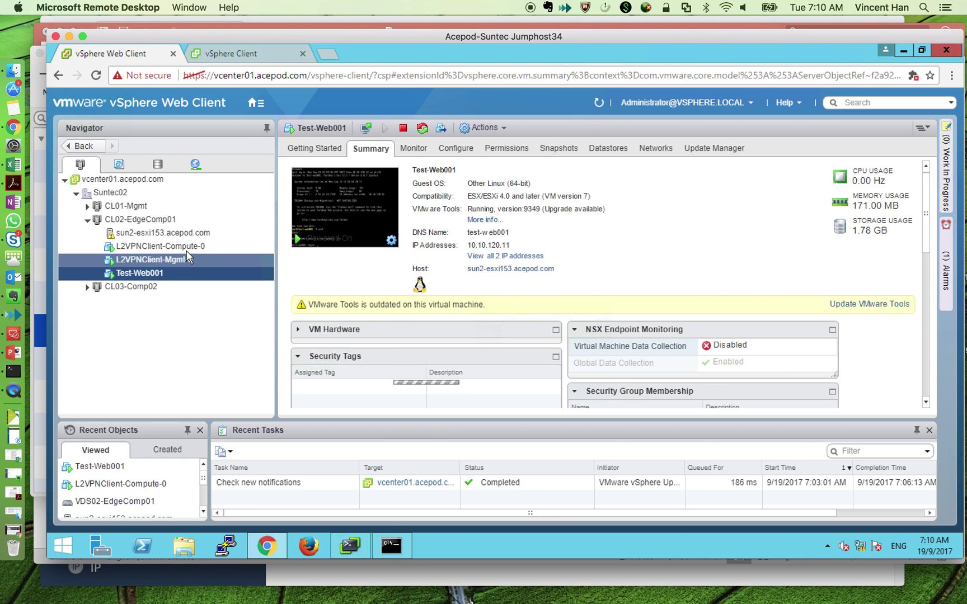
# - Open L2VPNClient-Compute-0's web console from the HTML5 vSphere Client
pyautogui.click(161, 247)
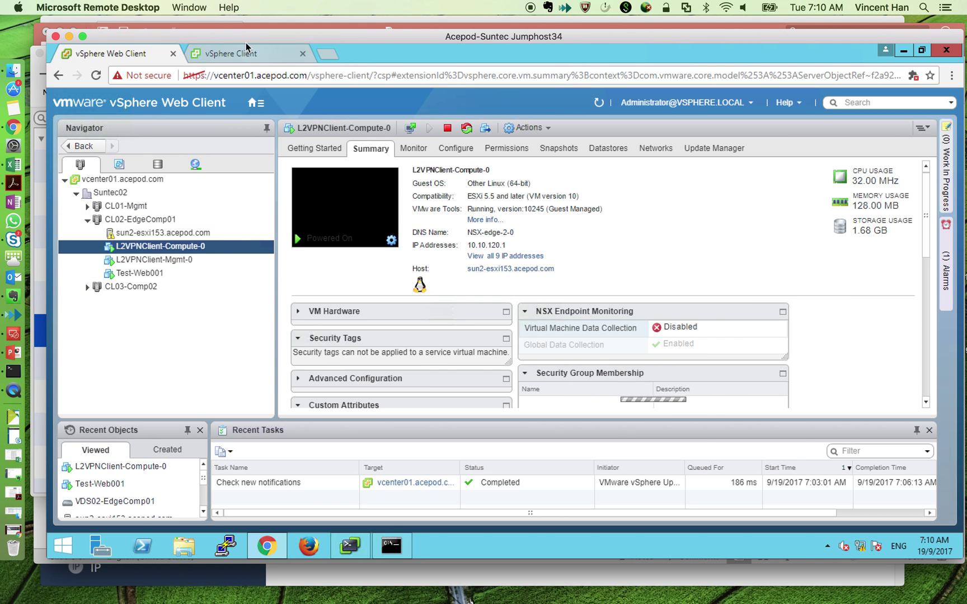
pyautogui.click(232, 53)
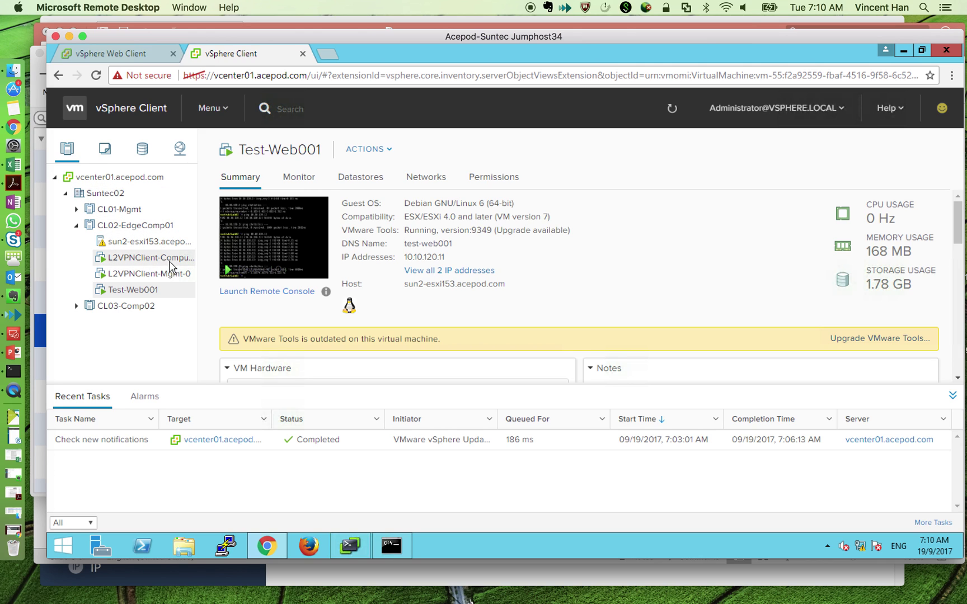
pyautogui.click(152, 259)
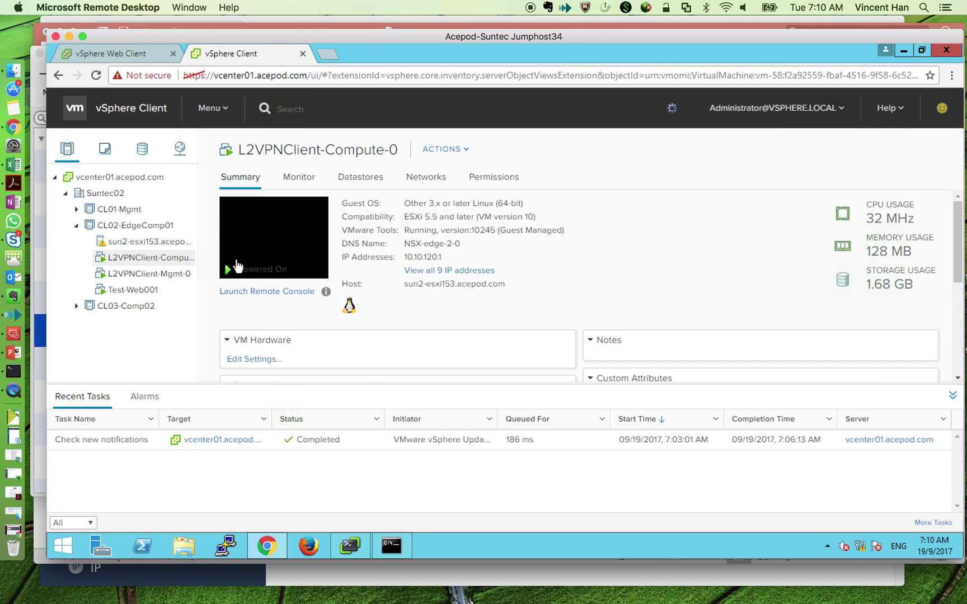
pyautogui.click(267, 250)
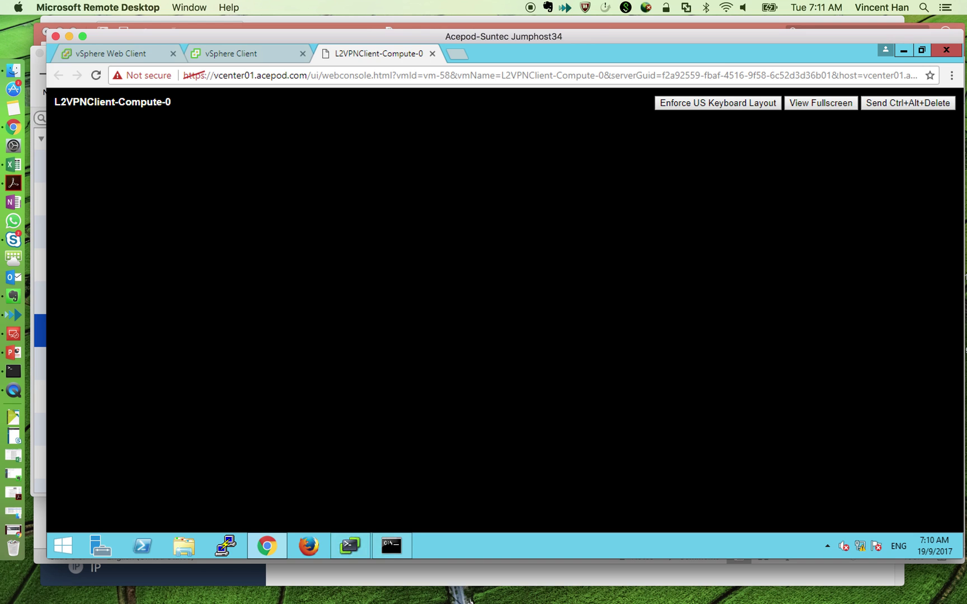
# - Log in to the edge console as admin and run 'show service l2vpn' to confirm the tunnel is up
pyautogui.write('dge-2-0 login:admin')
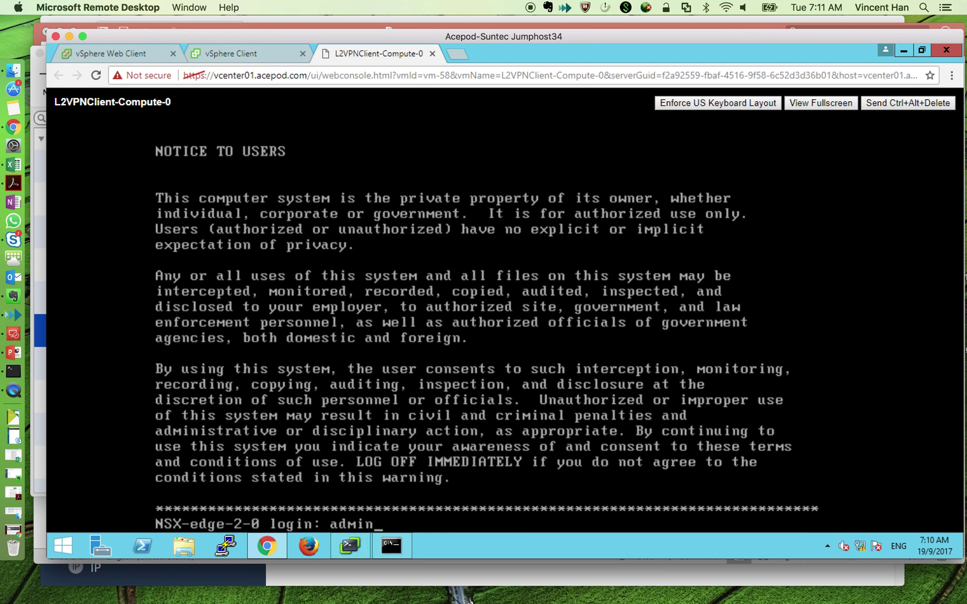
pyautogui.press('Return')
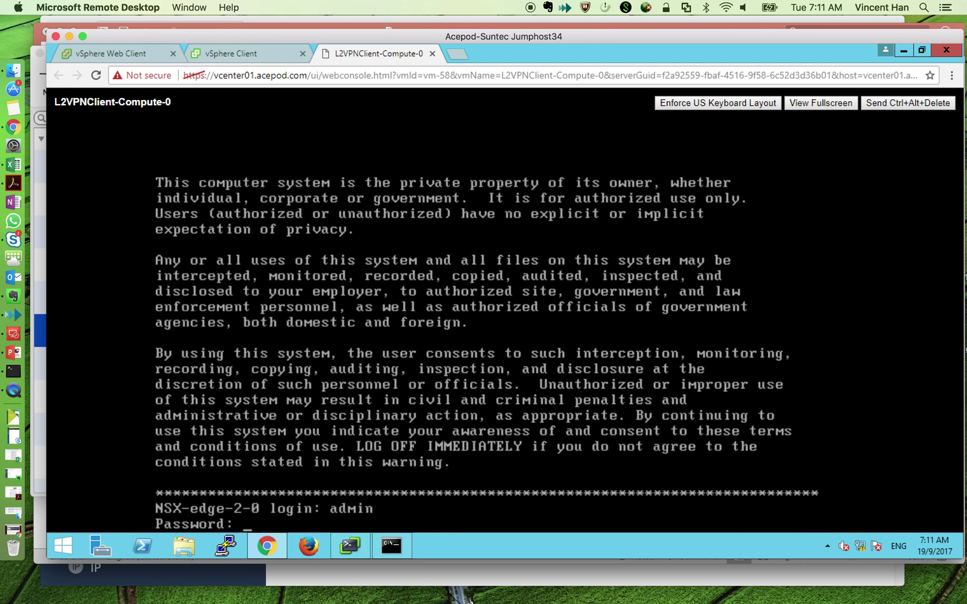
pyautogui.press('Return')
pyautogui.write('show service')
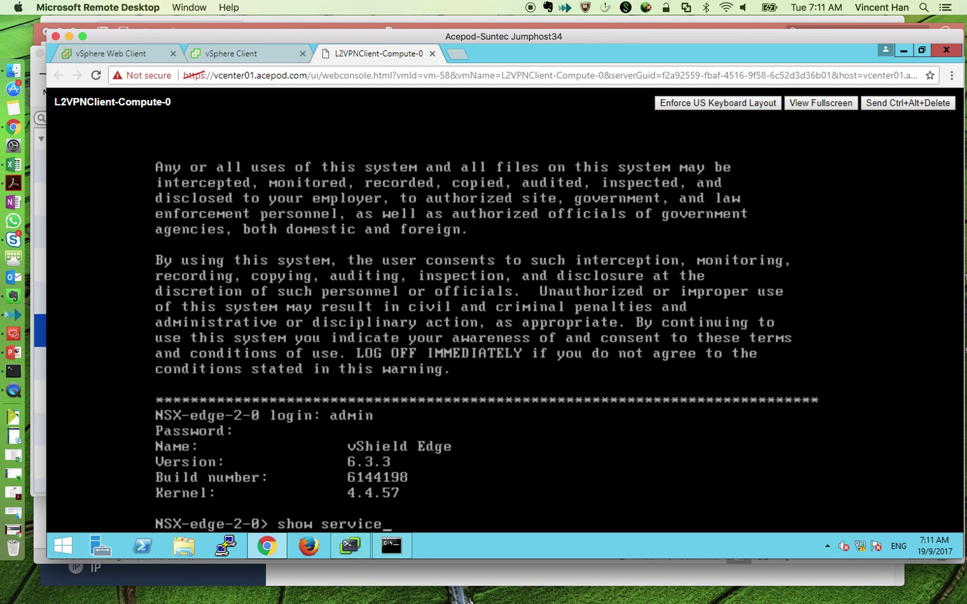
pyautogui.write(' l2vpn')
pyautogui.press('Return')
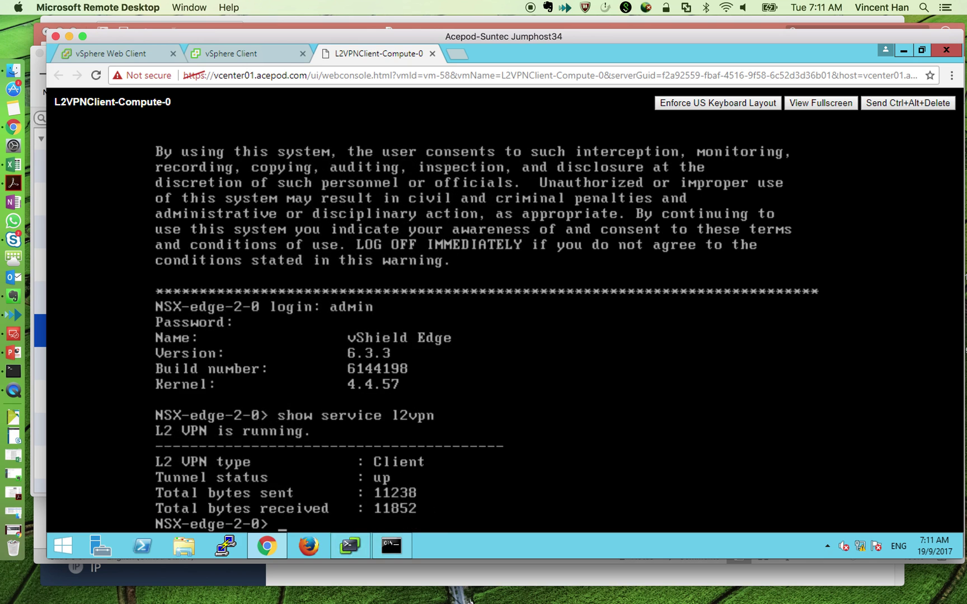
# - Display 'show configuration l2vpn', showing server 139.99.7.241:8443, then quit the pager
pyautogui.write('show configuration l2vpn')
pyautogui.press('Return')
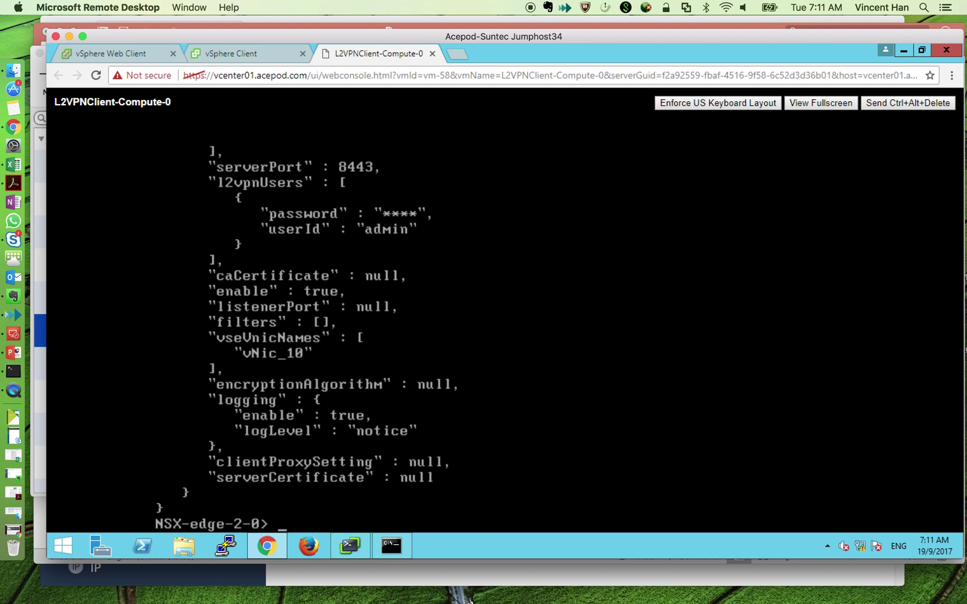
pyautogui.press('Up')
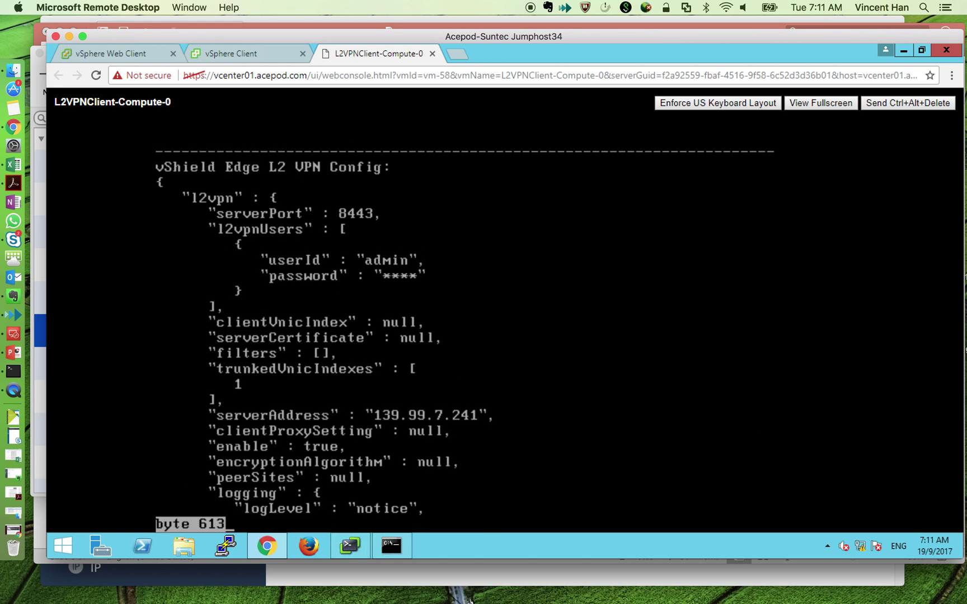
pyautogui.press('q')
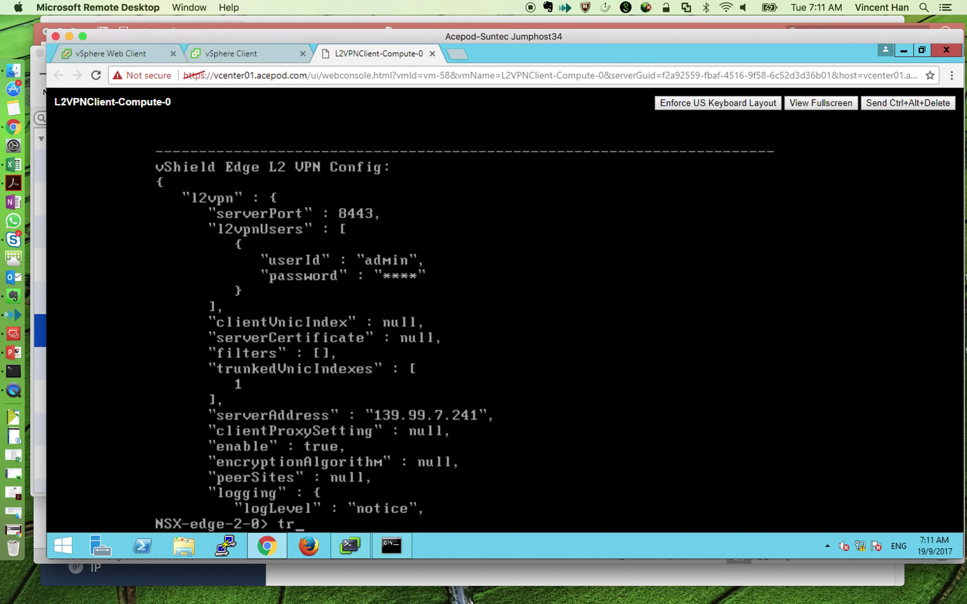
# - Run a traceroute from the edge to 139.99.7.241
pyautogui.write('tr')
pyautogui.press('Tab')
pyautogui.write('139.99')
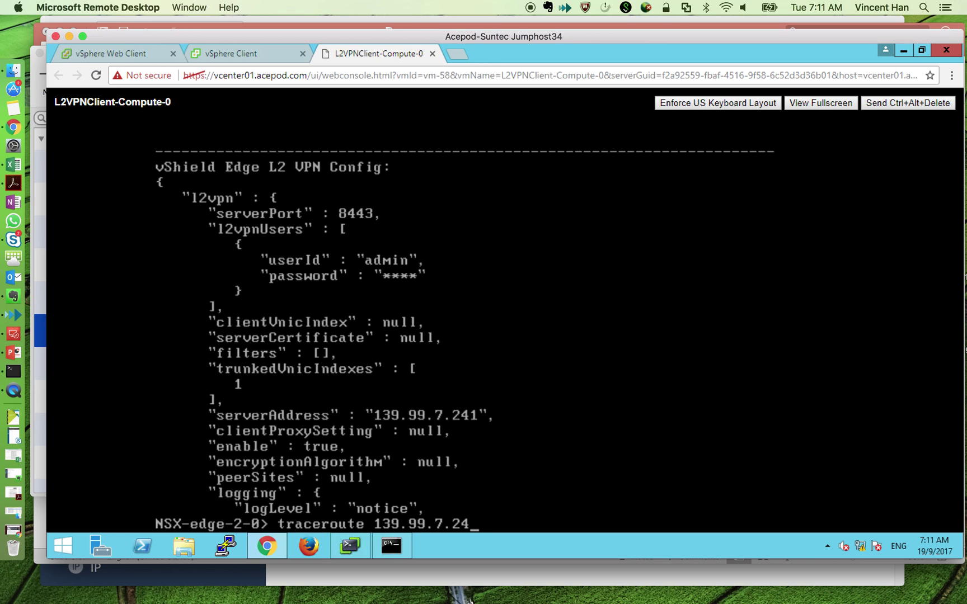
pyautogui.press('Return')
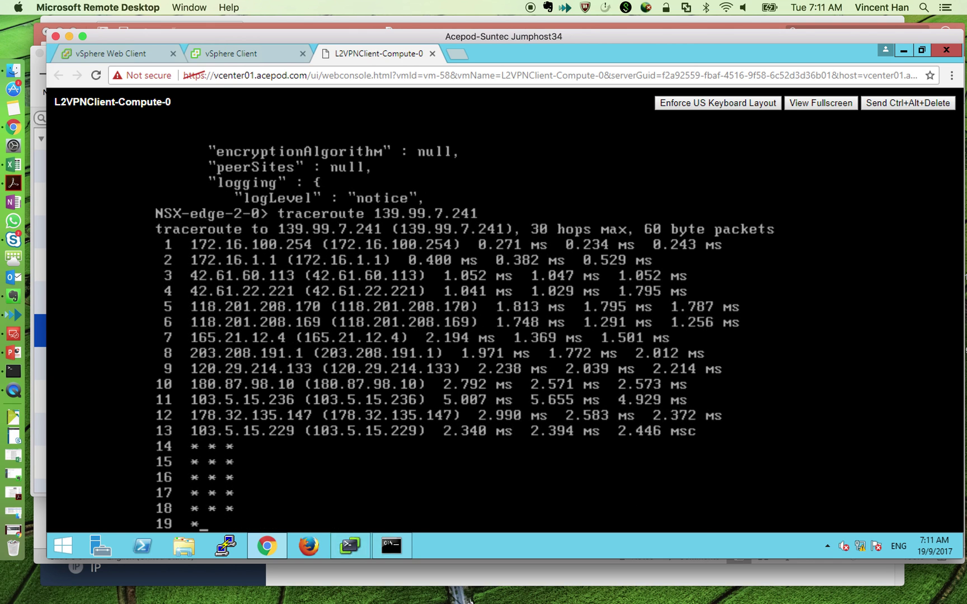
# - In Command Prompt, ping vcenter01.acepod.com and vcenter02.acepod.com, both with 0% loss
pyautogui.click(396, 556)
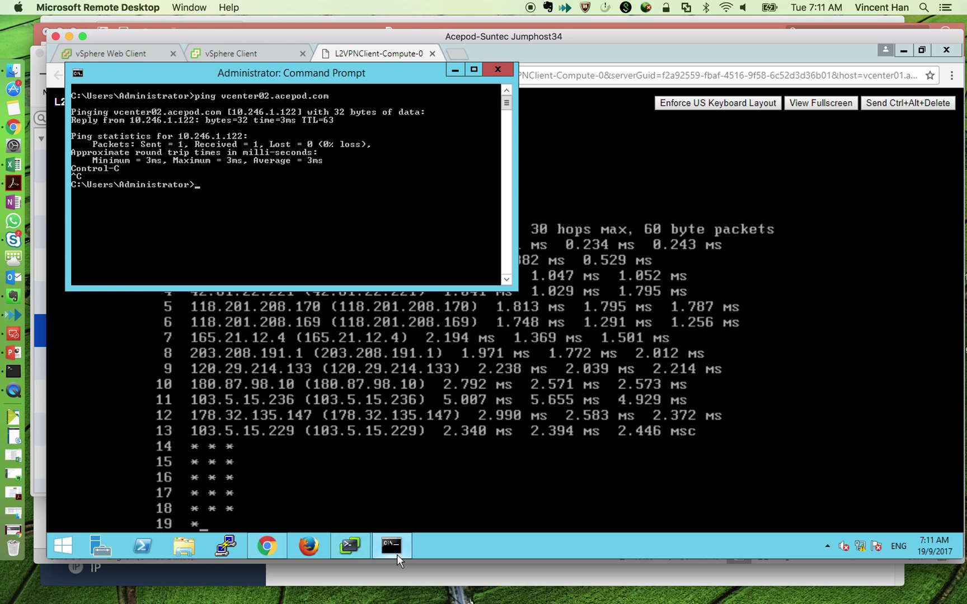
pyautogui.press('Up')
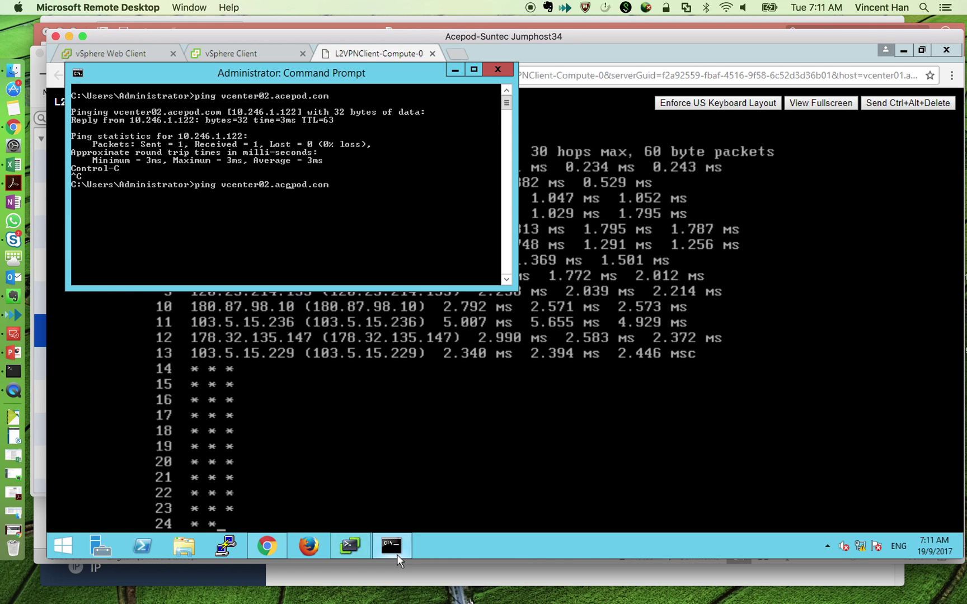
pyautogui.press('Return')
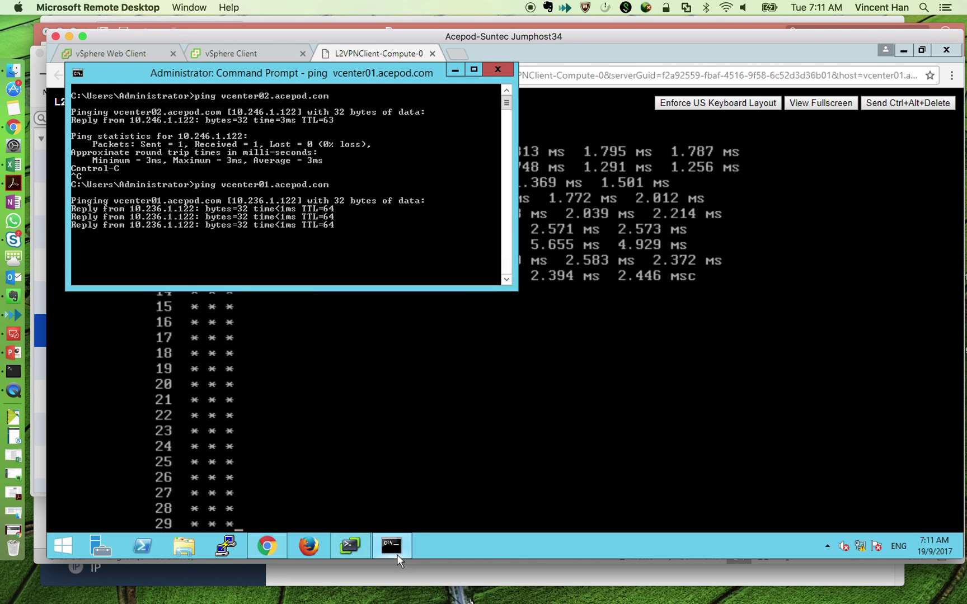
pyautogui.press('Up')
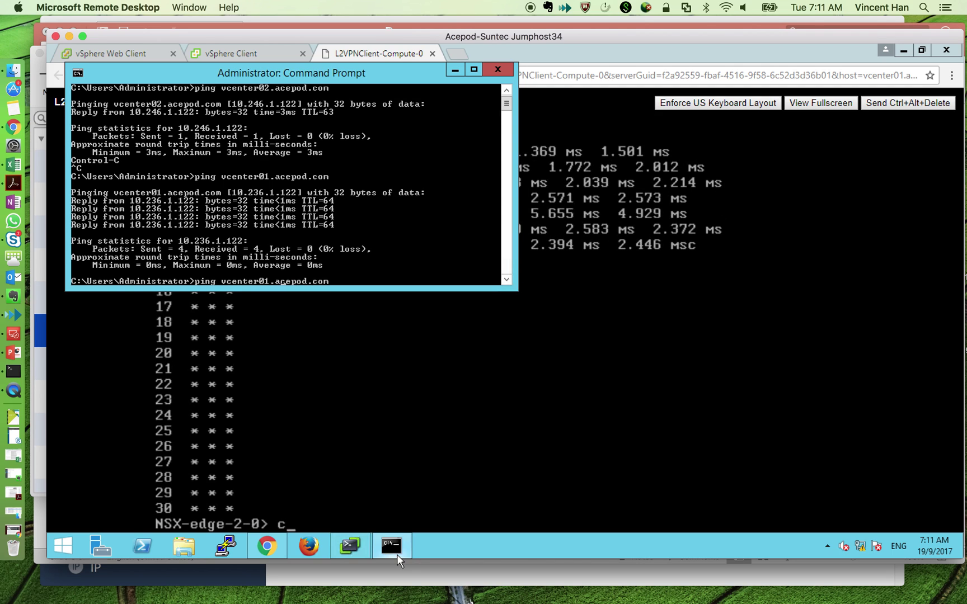
pyautogui.press('BackSpace')
pyautogui.write('2')
pyautogui.press('Return')
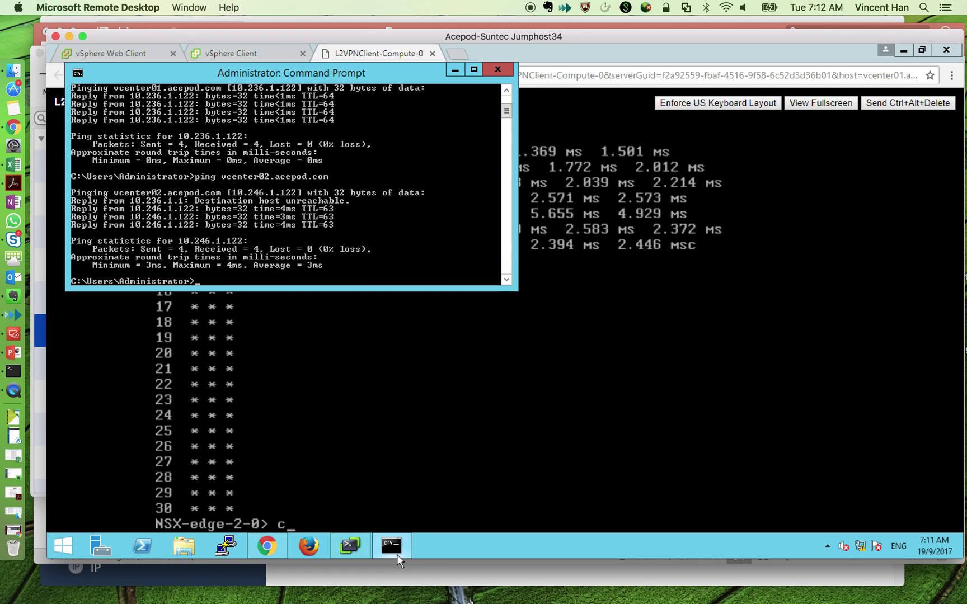
# - Open vcenter02.acepod.com's Flash vSphere Web Client in a new tab and log in with the administrator credentials
pyautogui.click(455, 54)
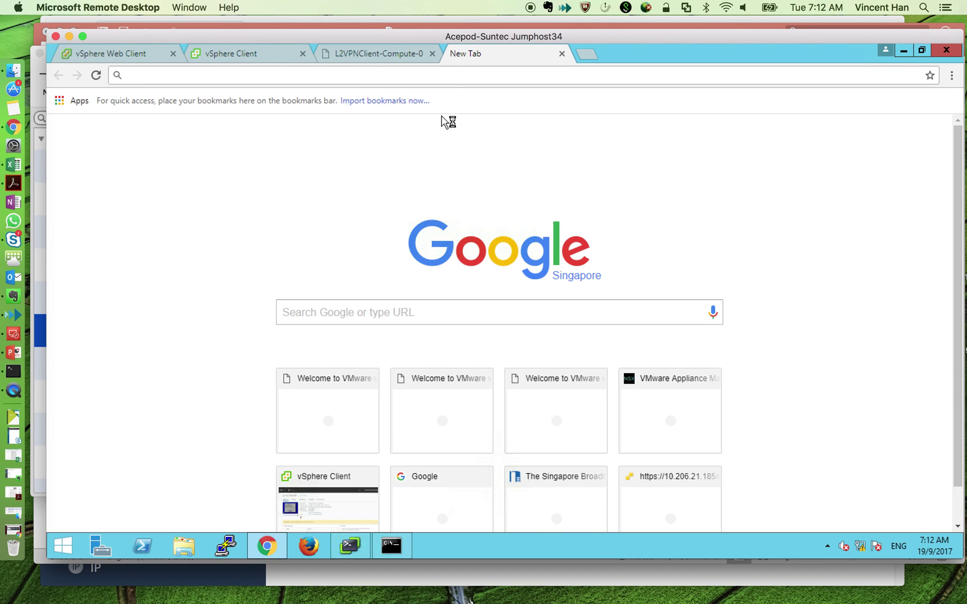
pyautogui.write('vcenter')
pyautogui.press('Return')
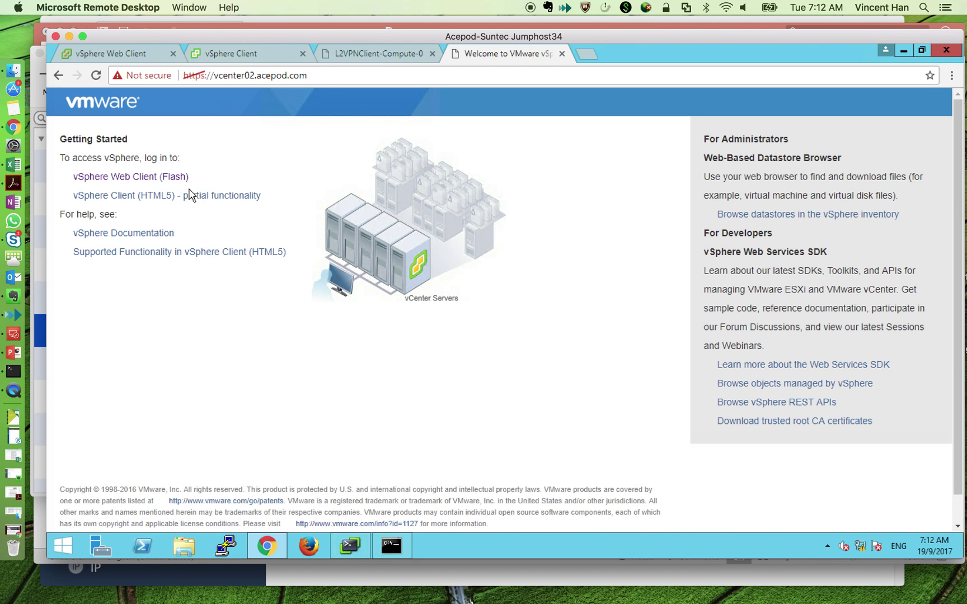
pyautogui.click(176, 178)
pyautogui.write('administrator@')
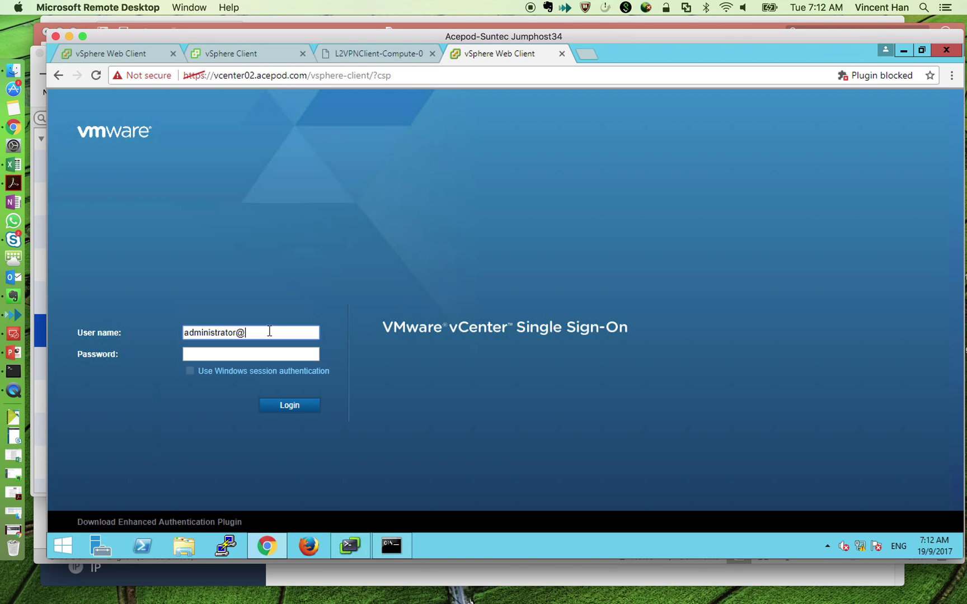
pyautogui.write('vsphere.local')
pyautogui.press('Tab')
pyautogui.write('V')
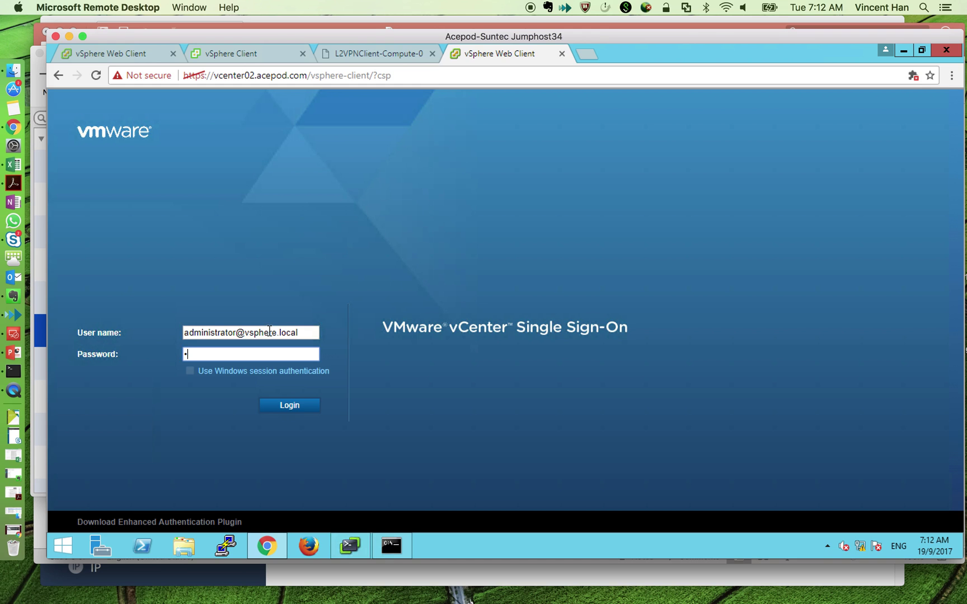
pyautogui.press('Return')
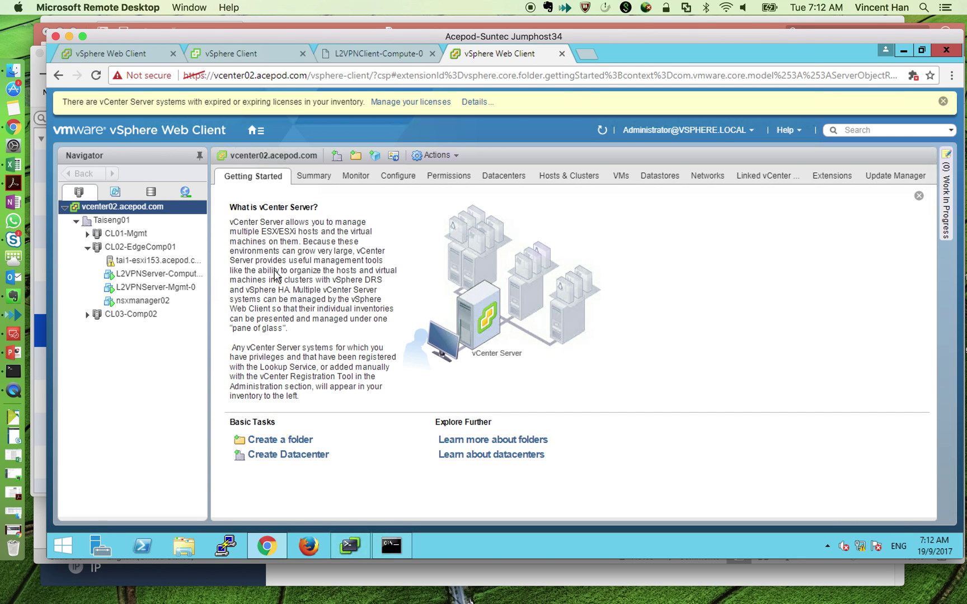
# - View the VDS02-VLAN120-Web port group, then select L2VPNServer-Compute in the NSX Edges list
pyautogui.click(190, 197)
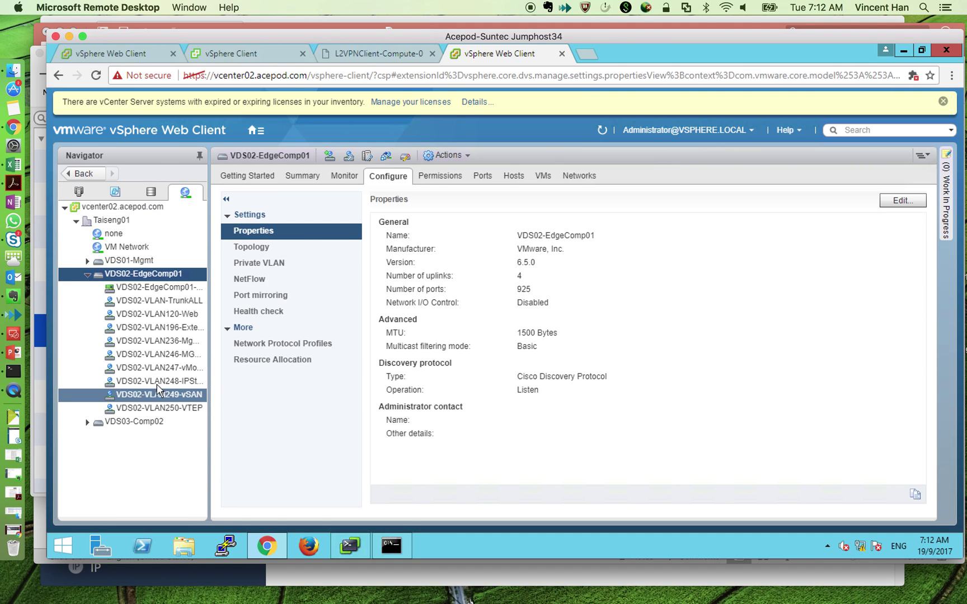
pyautogui.click(178, 316)
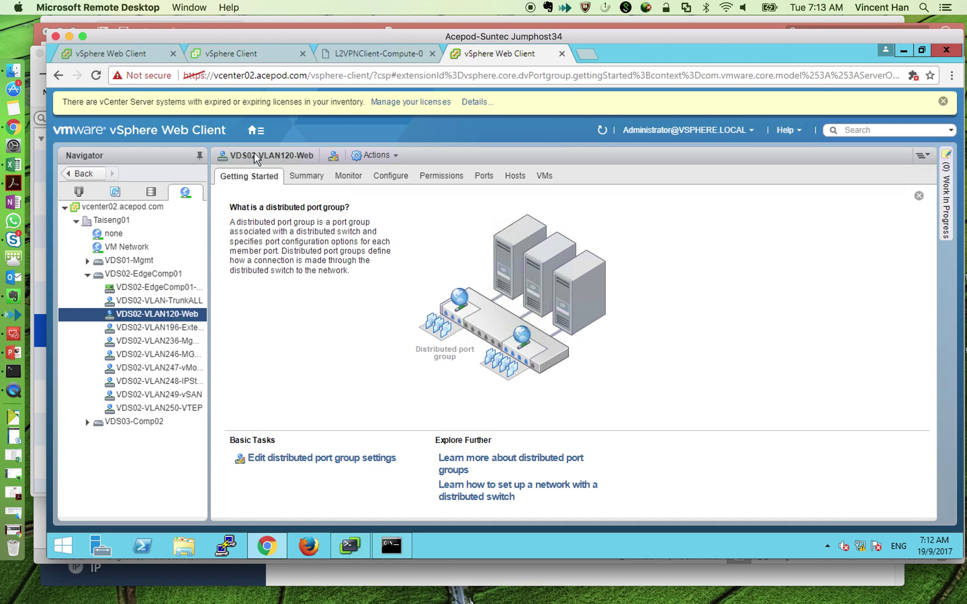
pyautogui.click(257, 132)
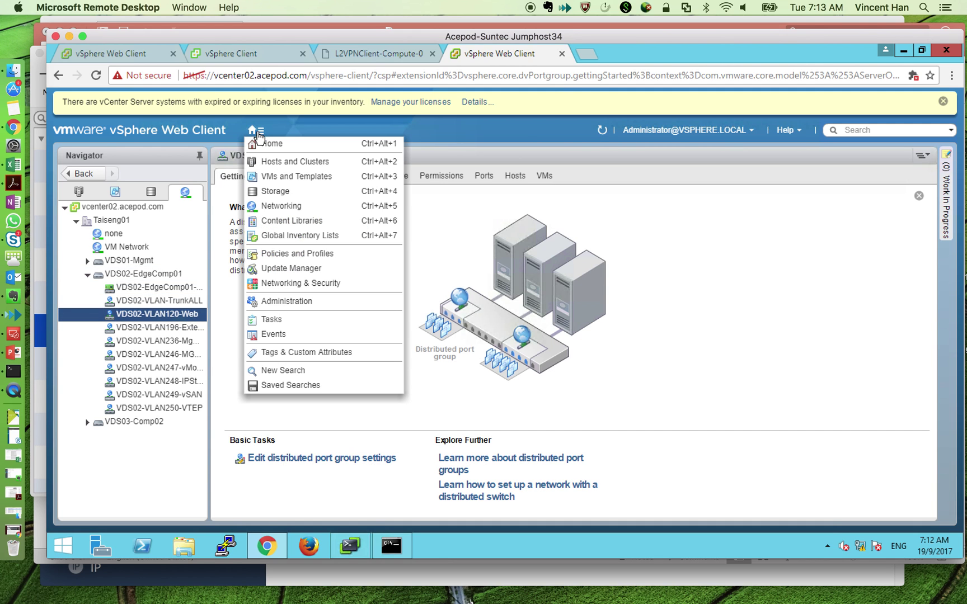
pyautogui.click(283, 283)
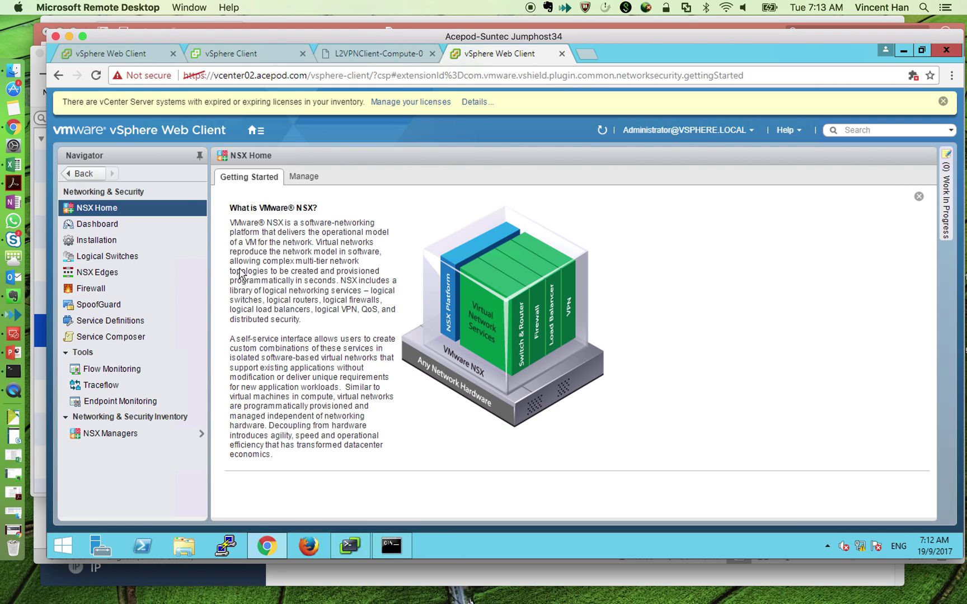
pyautogui.click(138, 274)
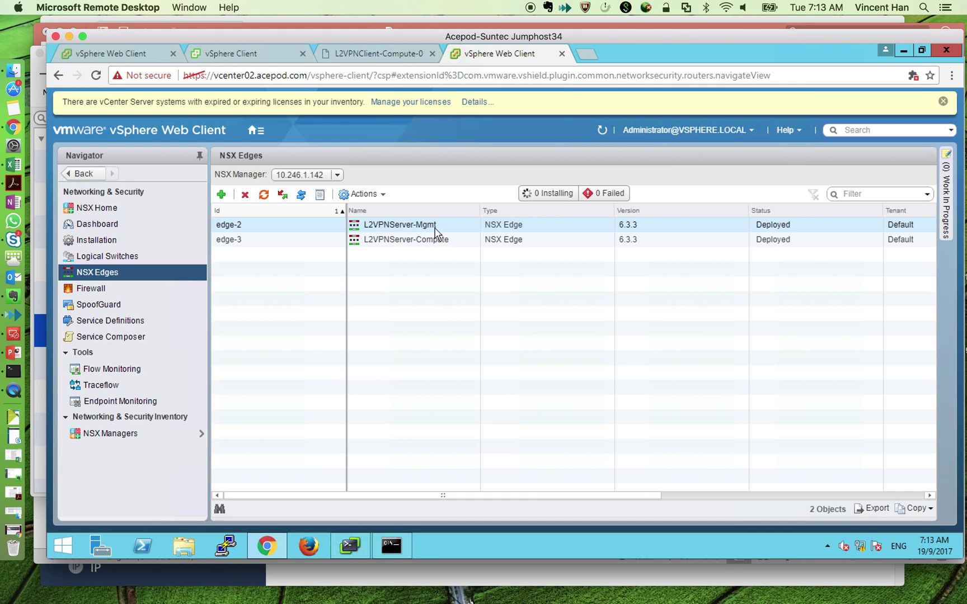
pyautogui.click(441, 240)
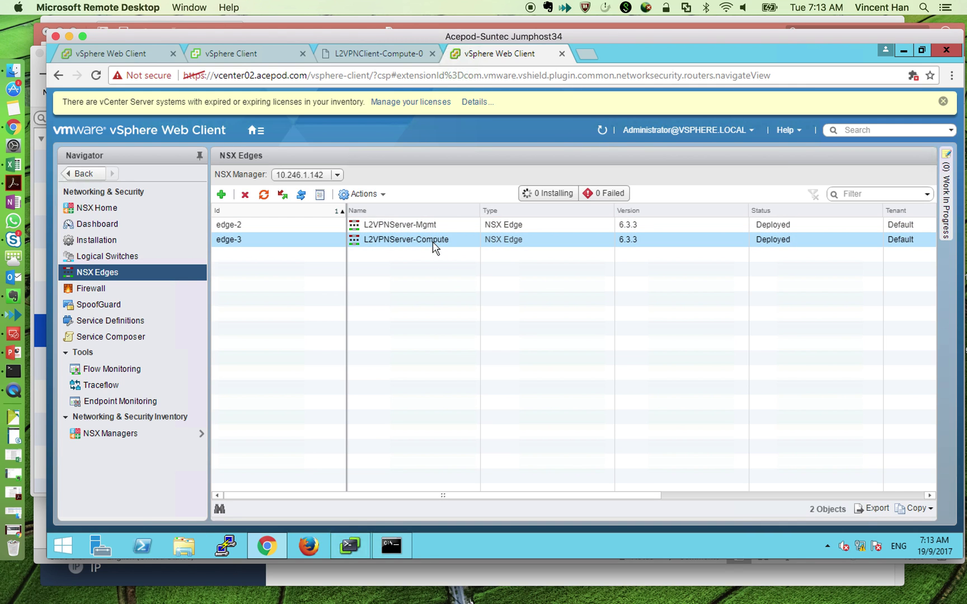
# - Check L2VPNServer-Compute's L2 VPN statistics for site Suntec3, then return to the vcenter01 tab
pyautogui.doubleClick(433, 242)
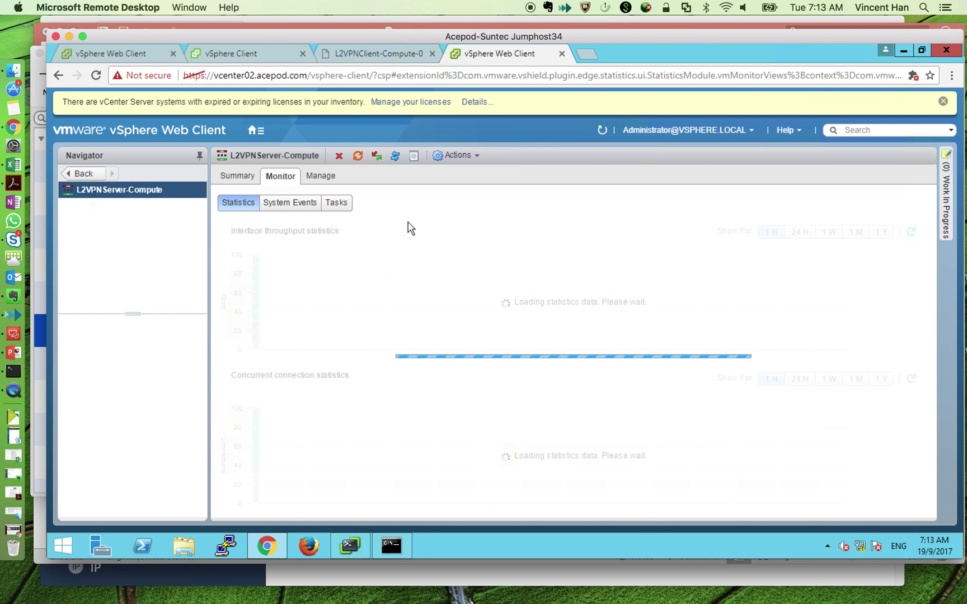
pyautogui.click(319, 176)
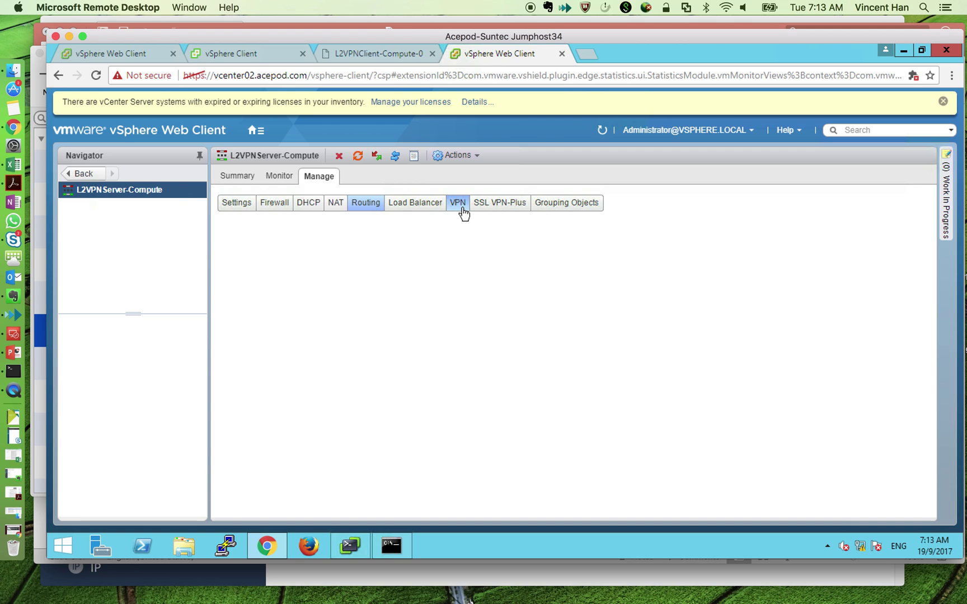
pyautogui.click(461, 212)
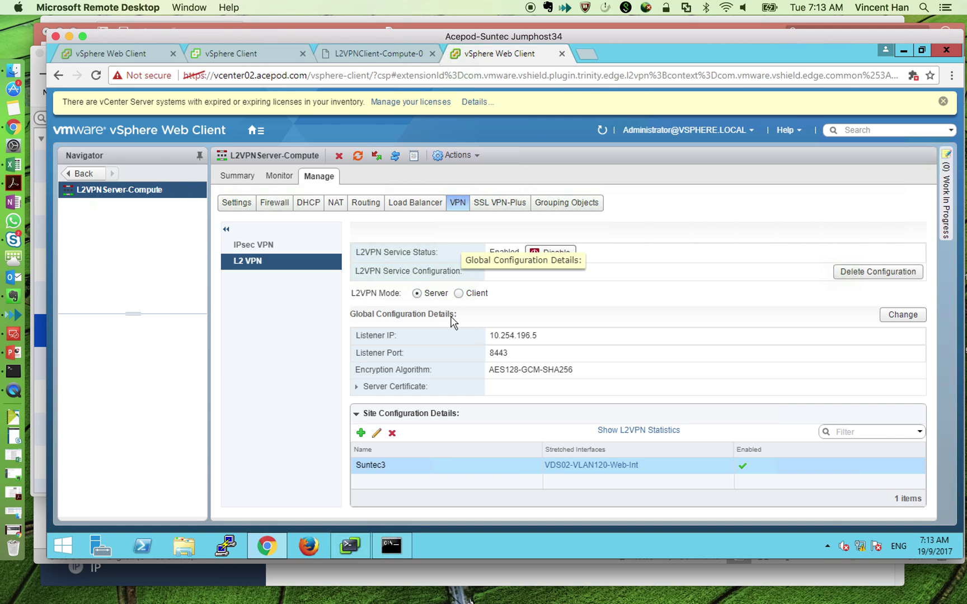
pyautogui.click(666, 432)
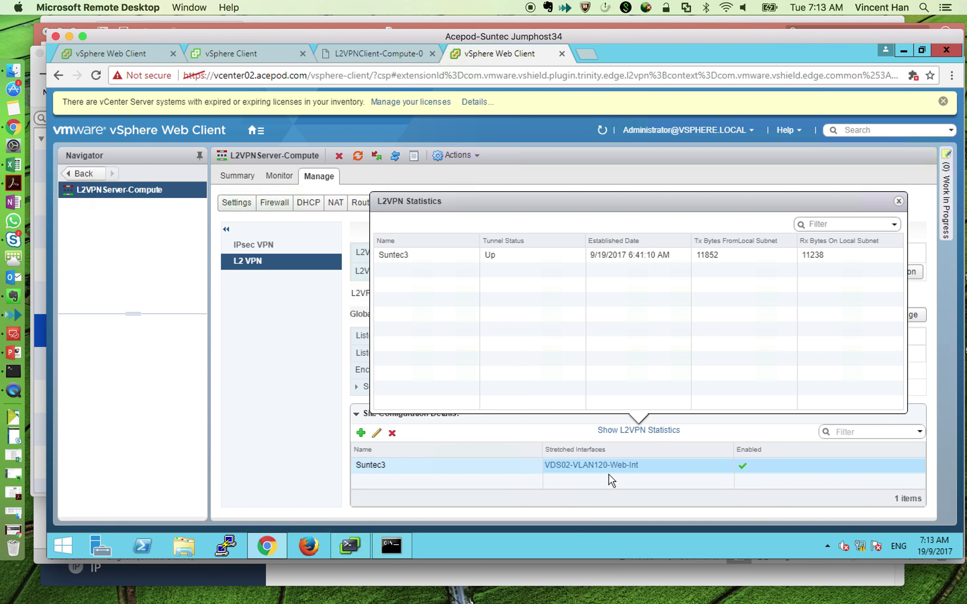
pyautogui.click(580, 468)
pyautogui.click(151, 56)
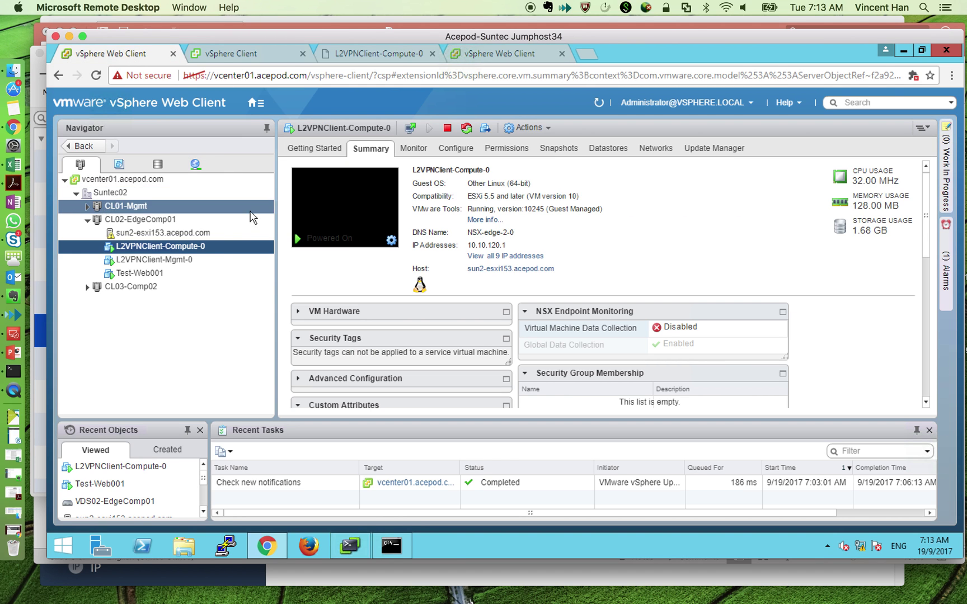
# - Open the L2VPNClient-Compute edge under NSX Edges and review its client L2 VPN settings
pyautogui.click(254, 103)
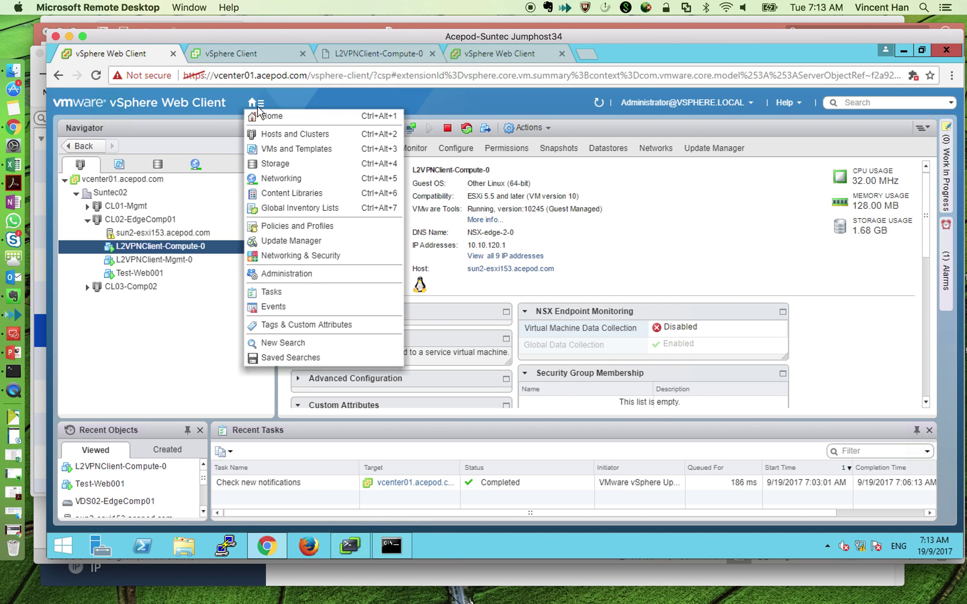
pyautogui.click(330, 260)
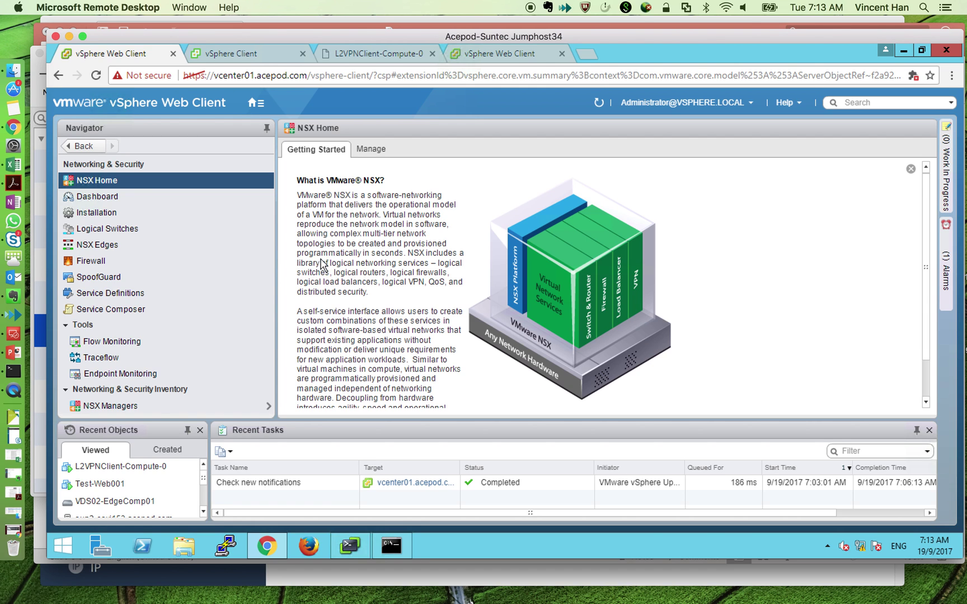
pyautogui.click(112, 245)
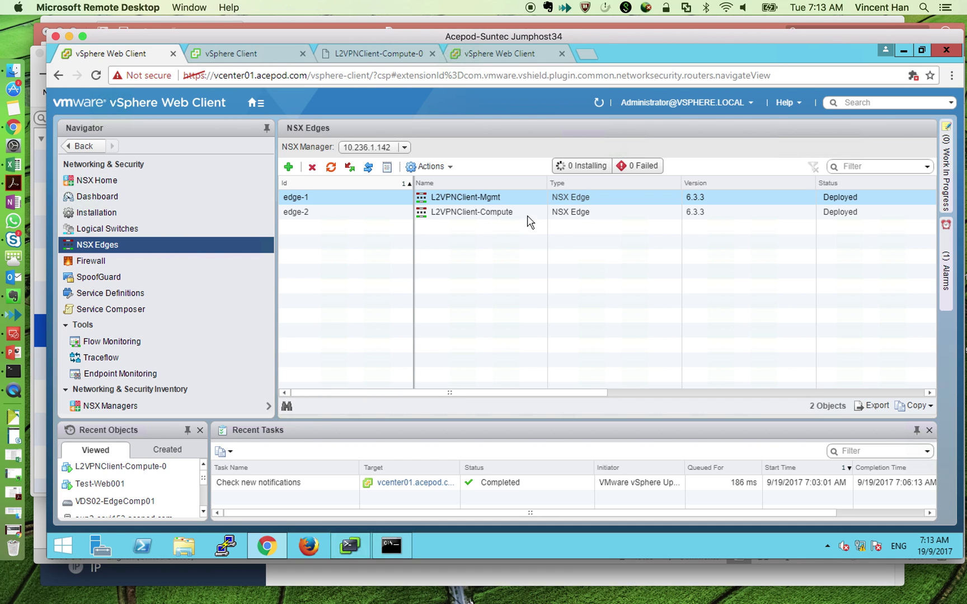
pyautogui.click(509, 216)
pyautogui.doubleClick(510, 212)
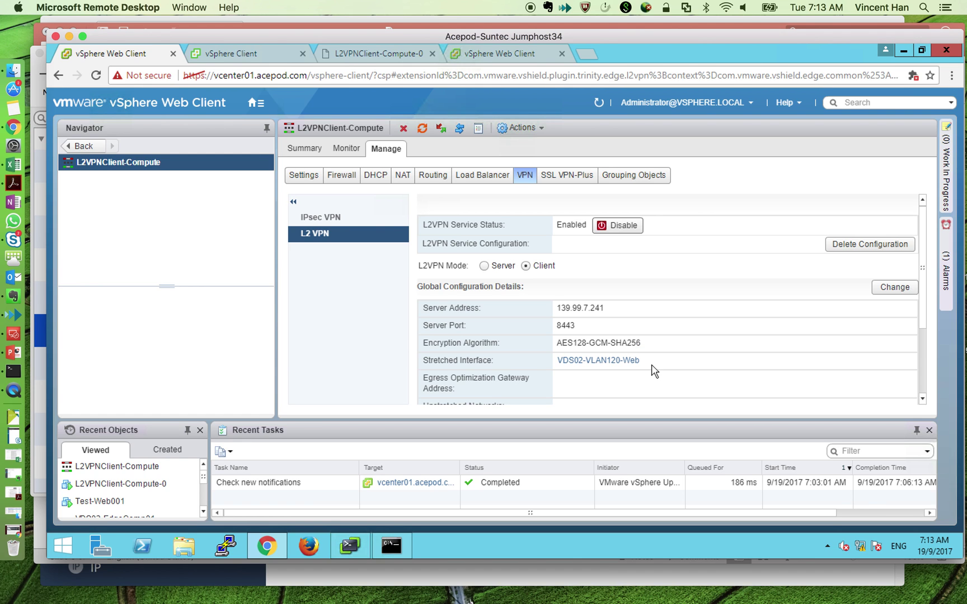
pyautogui.scroll(-3, 759, 368)
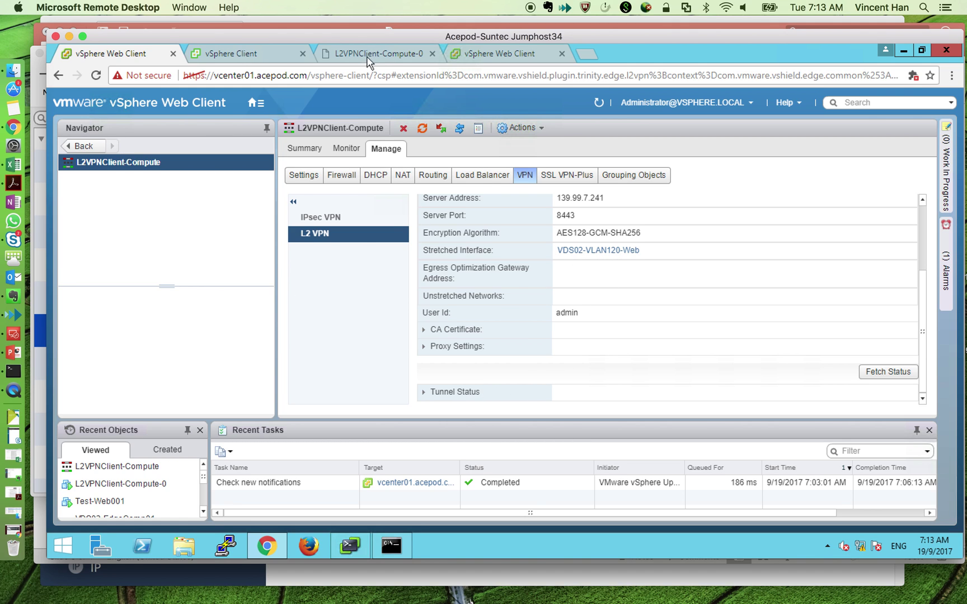
# - Switch to the vcenter02 tab and show its Hosts and Clusters inventory
pyautogui.click(464, 53)
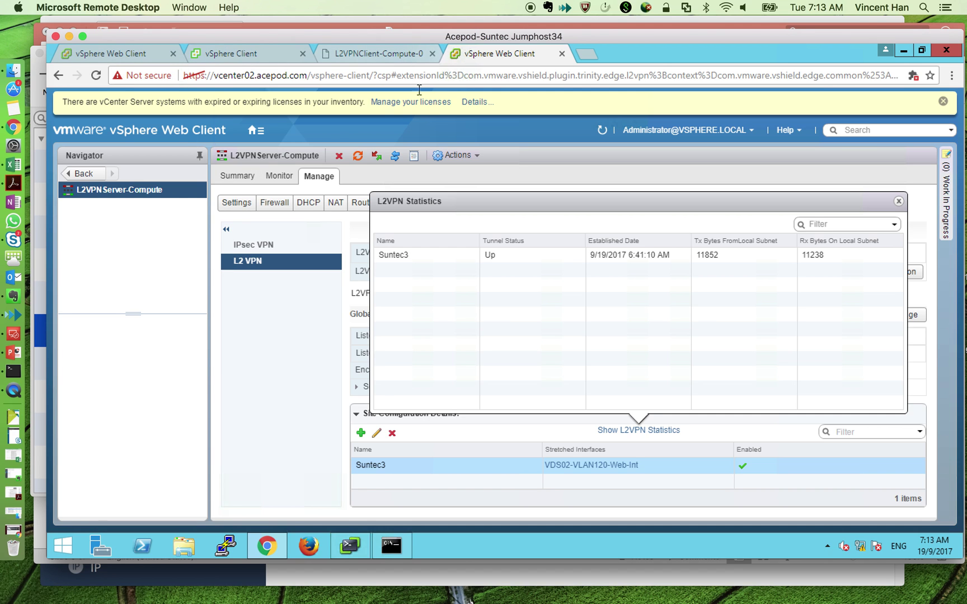
pyautogui.click(257, 130)
pyautogui.click(271, 161)
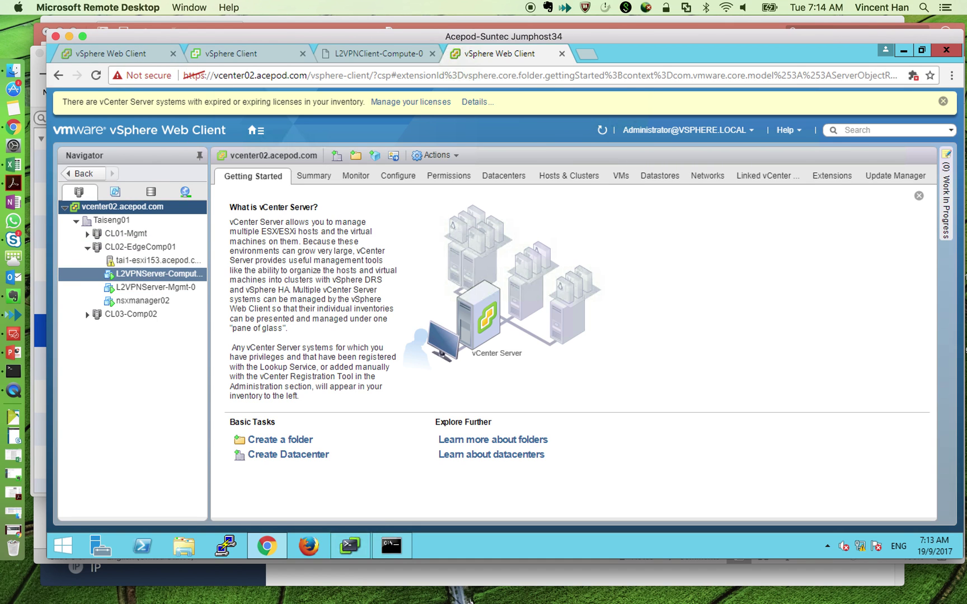
# - Start an OVF deployment on tai1-esxi153 from the local Turnkey LAMP vDC5 Web Ver3.ova file
pyautogui.click(153, 301)
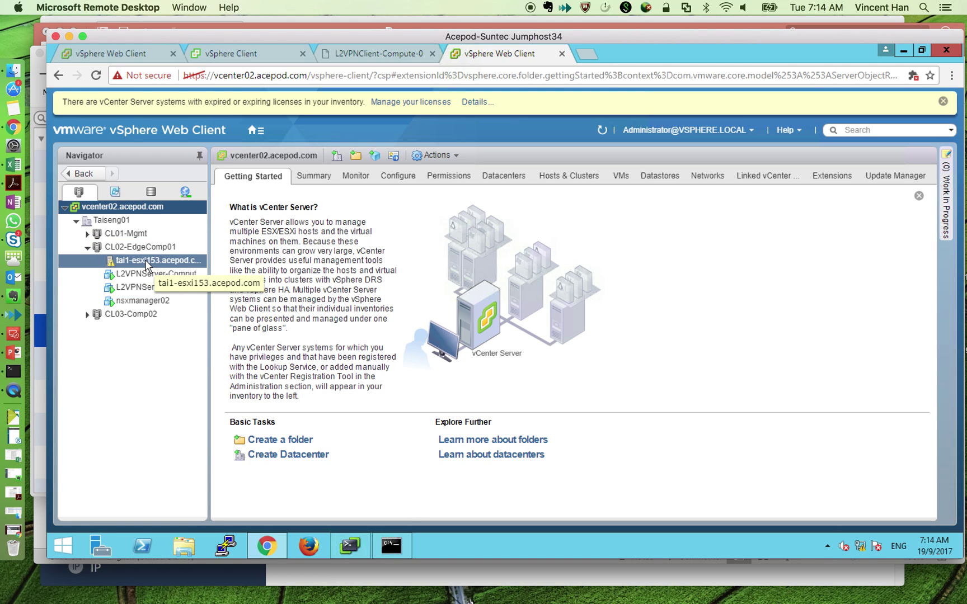
pyautogui.click(148, 264)
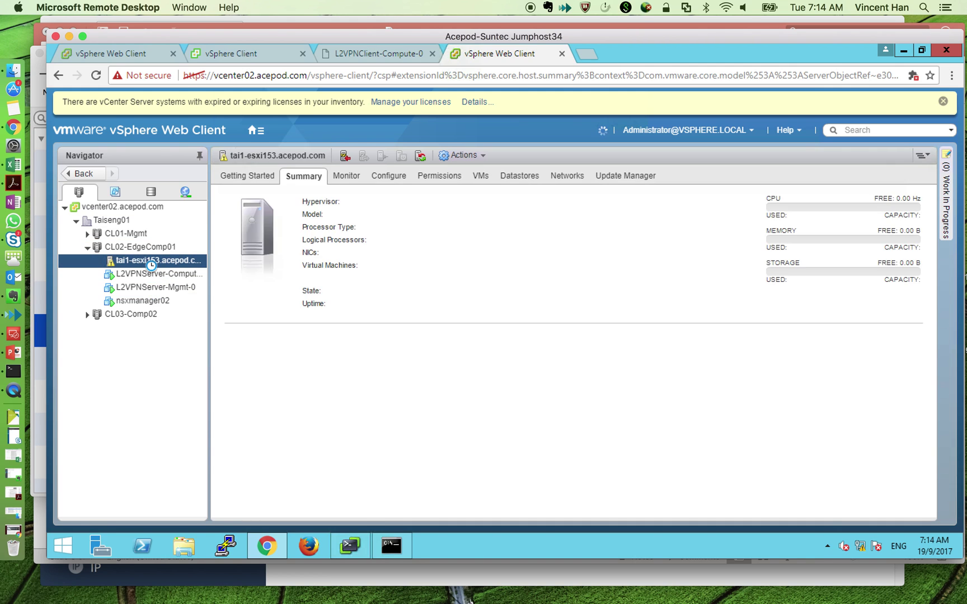
pyautogui.rightClick(151, 264)
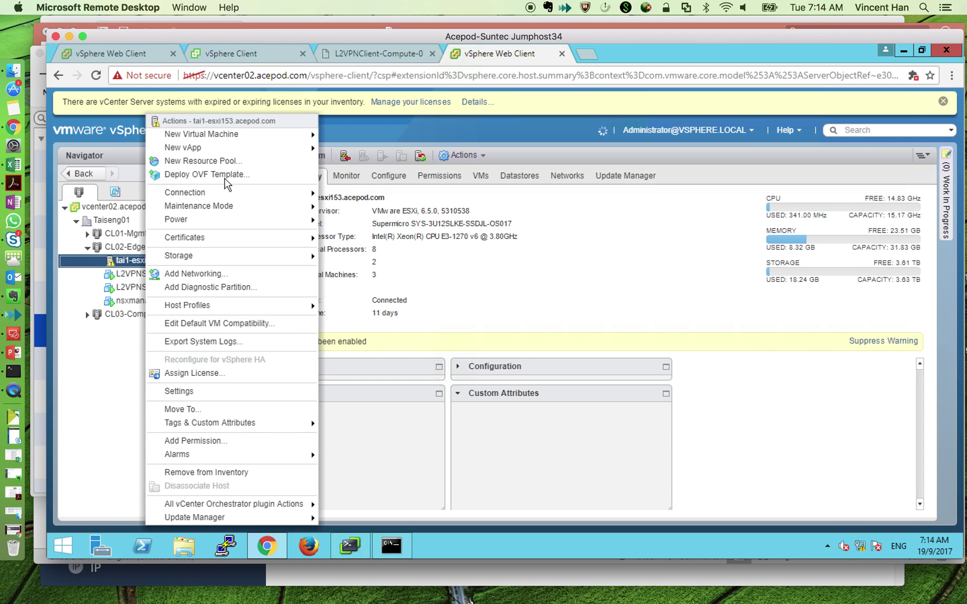
pyautogui.press('Return')
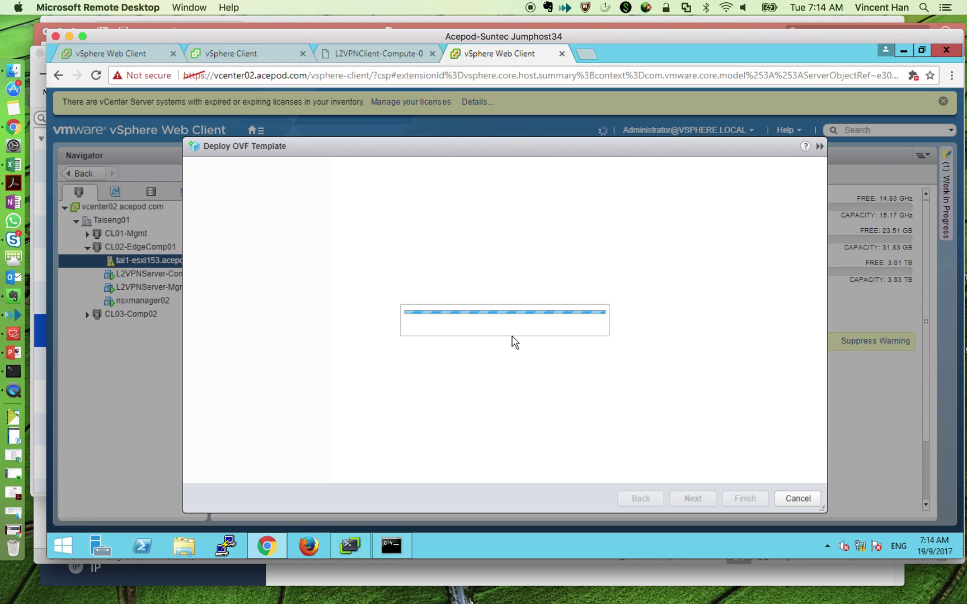
pyautogui.click(372, 273)
pyautogui.click(374, 289)
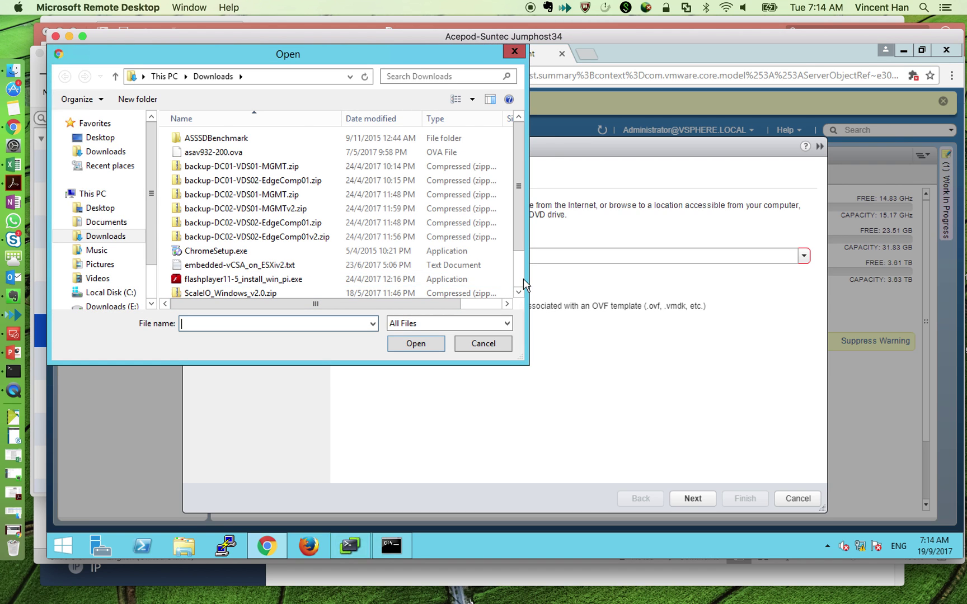
pyautogui.scroll(-3, 523, 281)
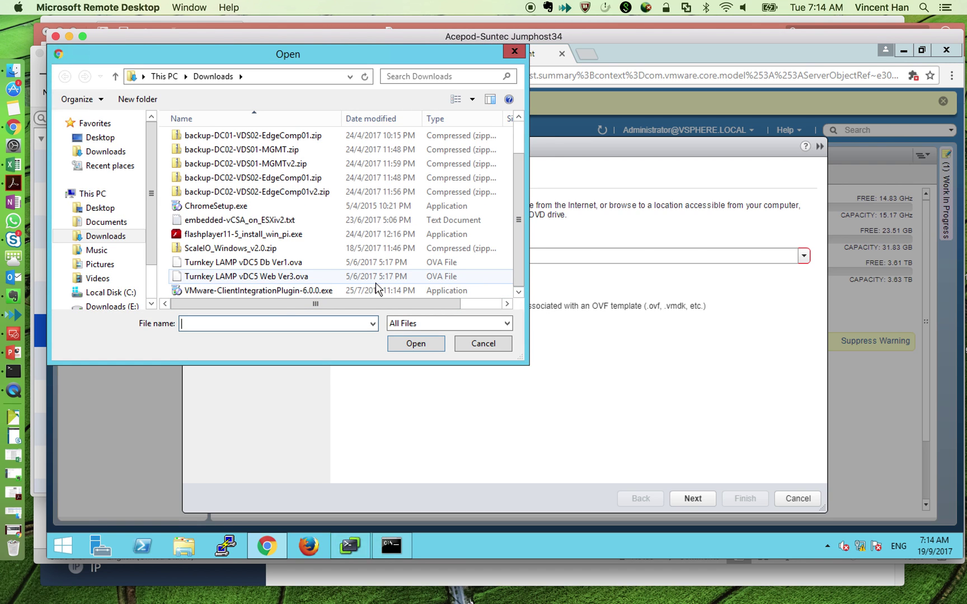
pyautogui.click(308, 277)
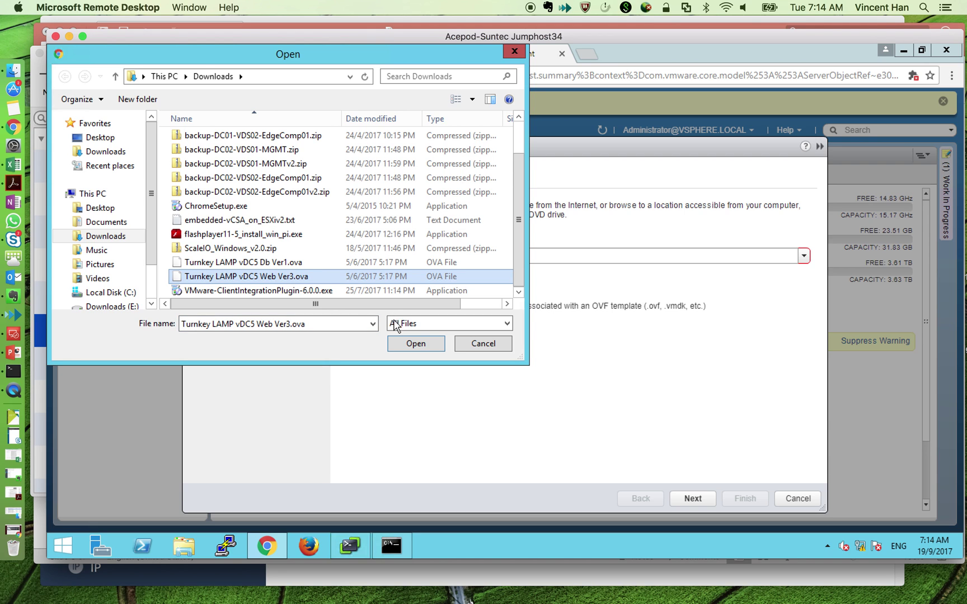
pyautogui.hscroll(2, 472, 302)
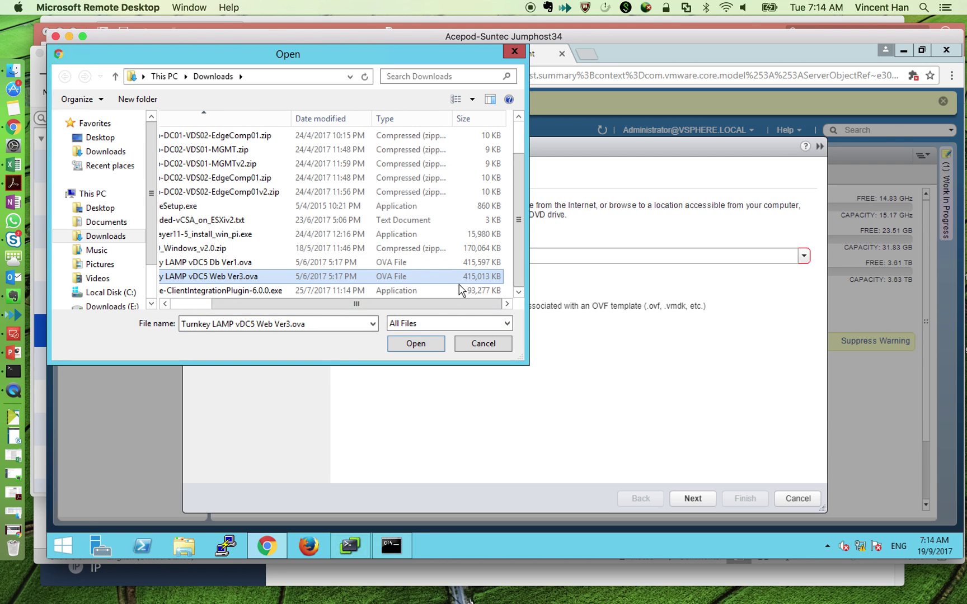
pyautogui.hscroll(-2, 346, 309)
pyautogui.click(403, 346)
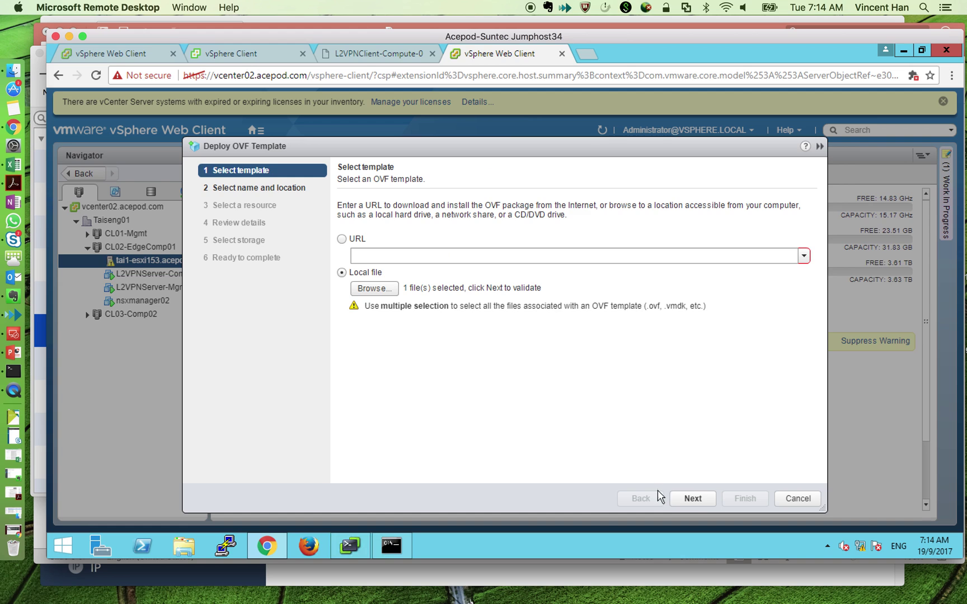
pyautogui.click(703, 501)
# - Name the VM Test-Web002 on tai1-esxi153, with a thin-provisioned disk on datastore1
pyautogui.tripleClick(492, 209)
pyautogui.write('Test-Web002')
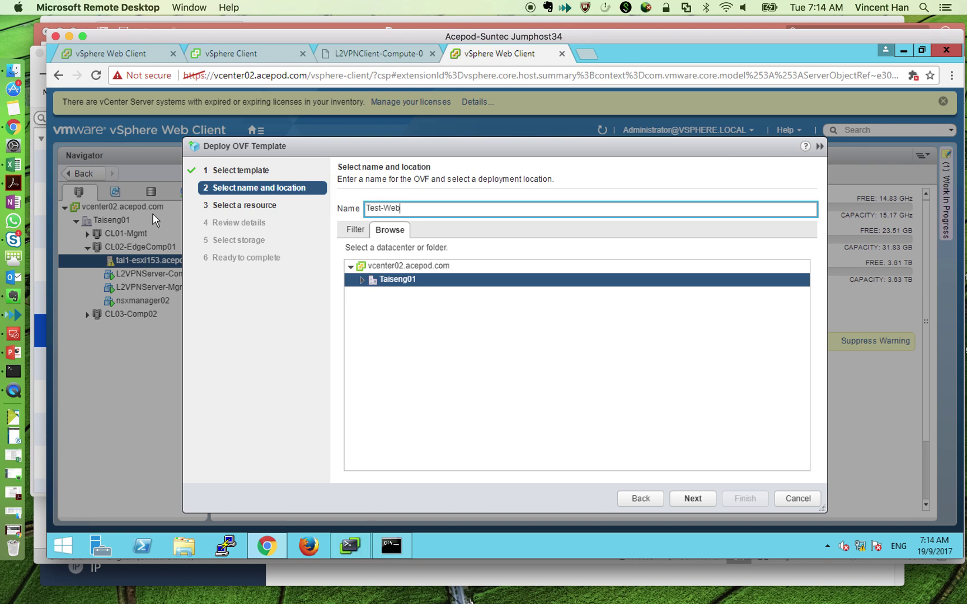
pyautogui.click(691, 499)
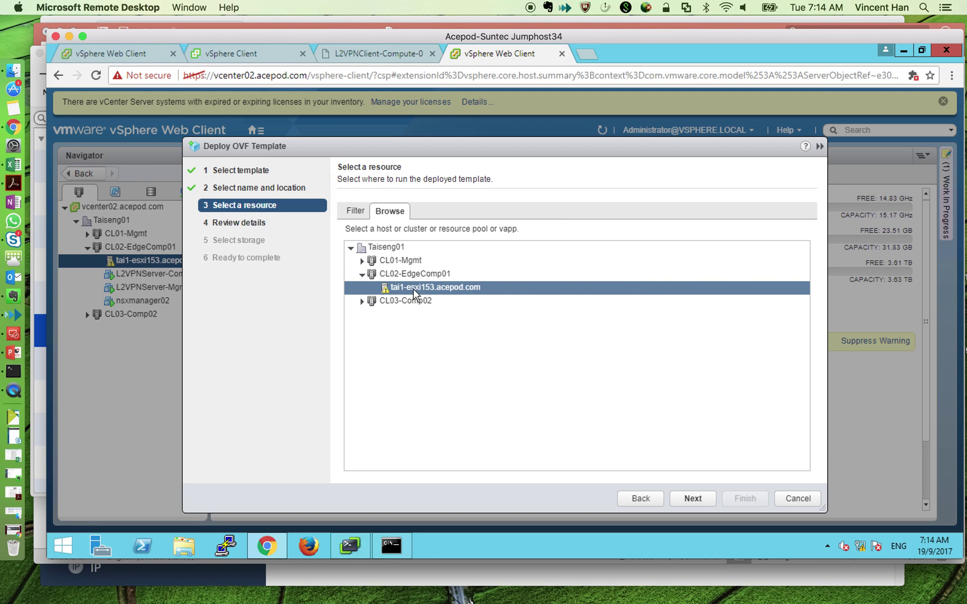
pyautogui.click(692, 499)
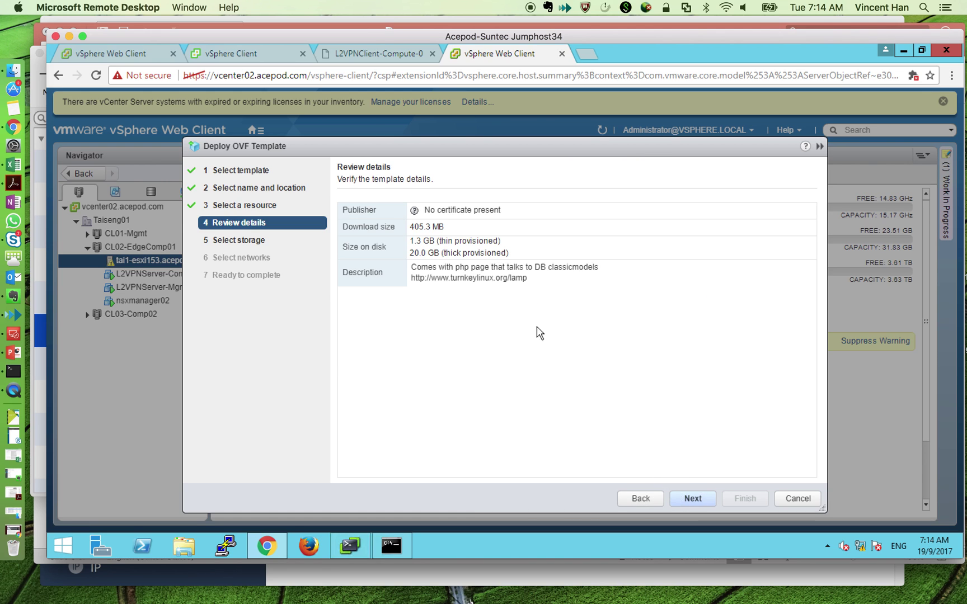
pyautogui.click(512, 210)
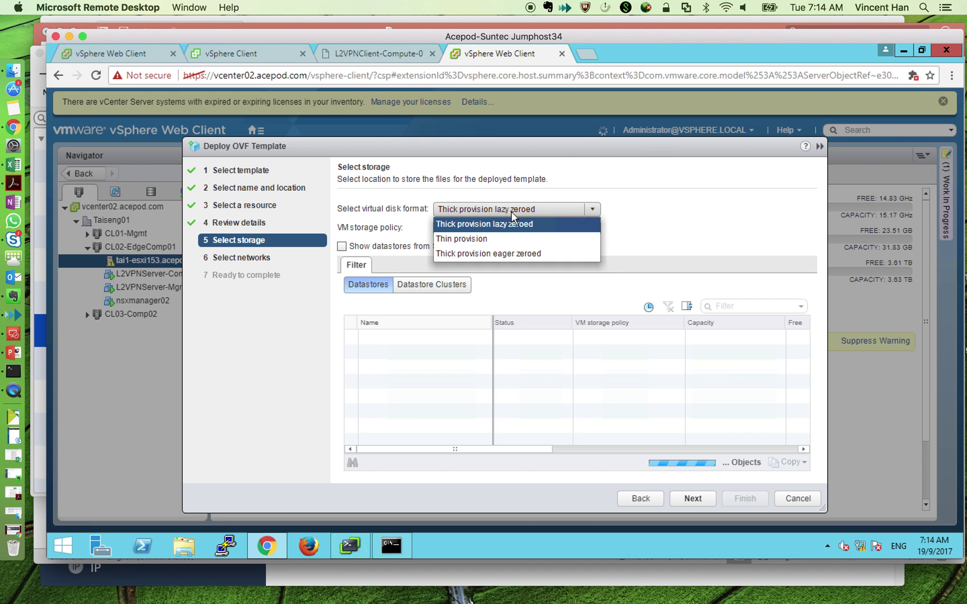
pyautogui.click(465, 239)
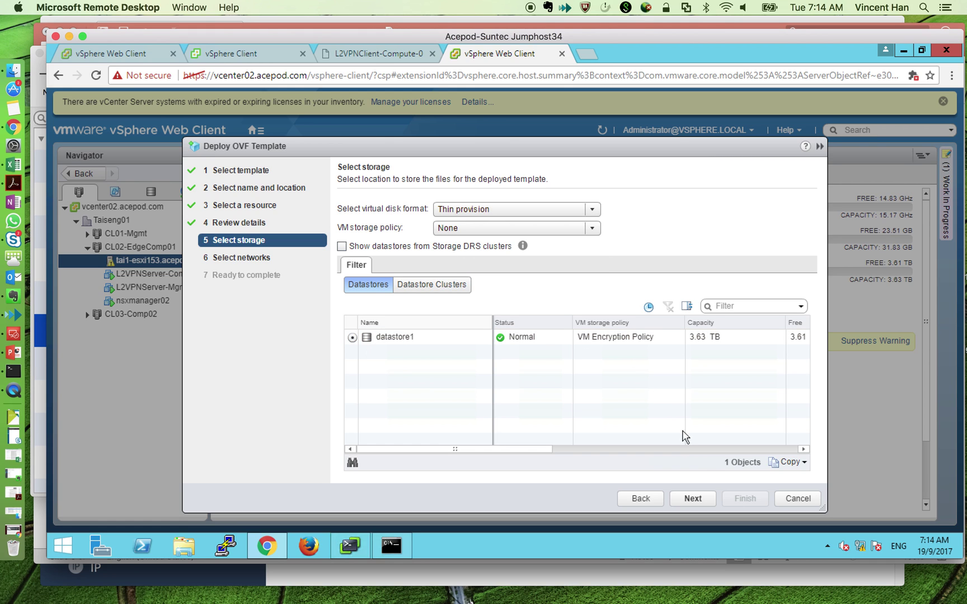
pyautogui.click(692, 498)
# - Map the destination network to VDS02-VLAN120-Web and finish the deployment
pyautogui.click(749, 229)
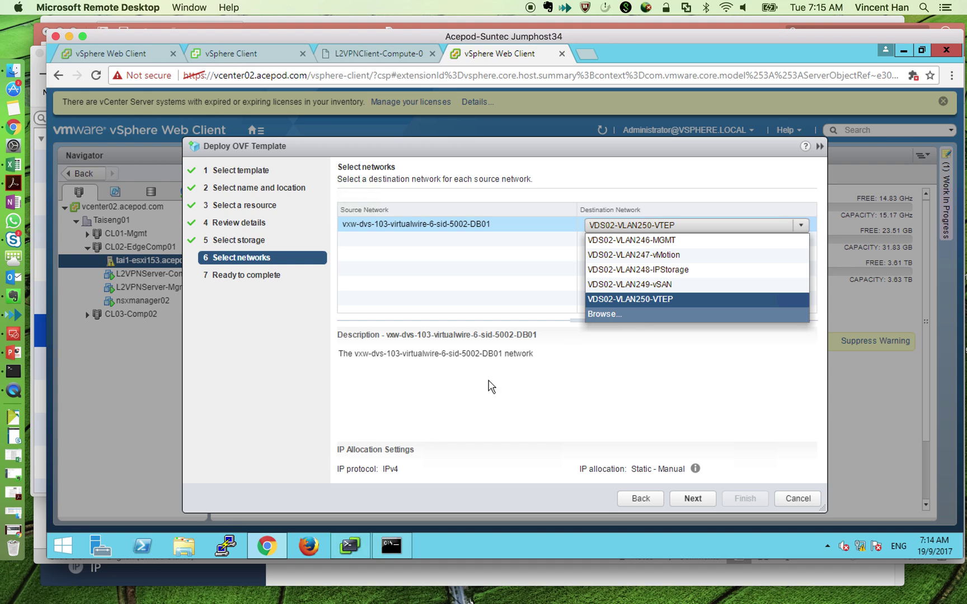
pyautogui.click(605, 314)
pyautogui.click(334, 316)
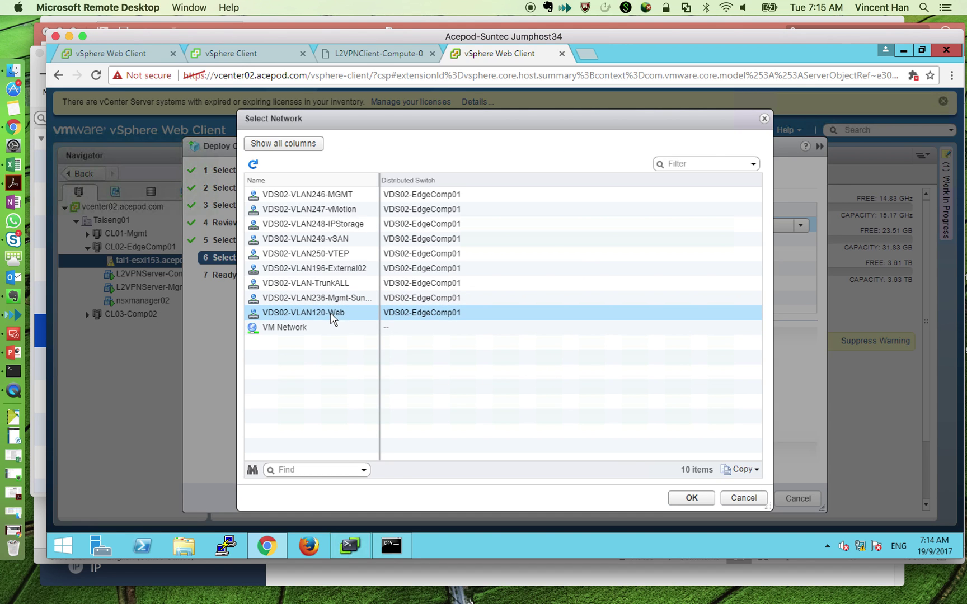
pyautogui.click(692, 498)
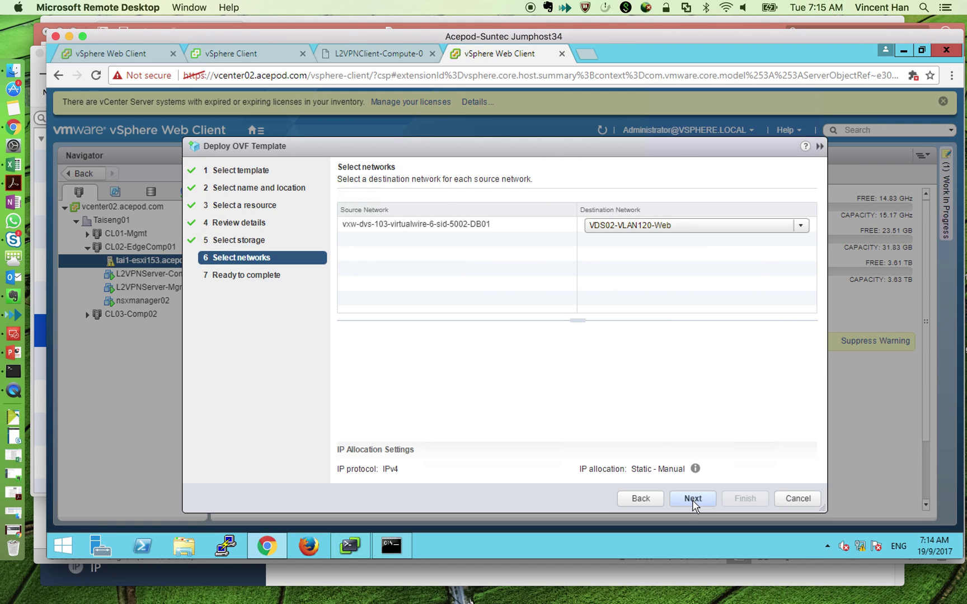
pyautogui.click(692, 499)
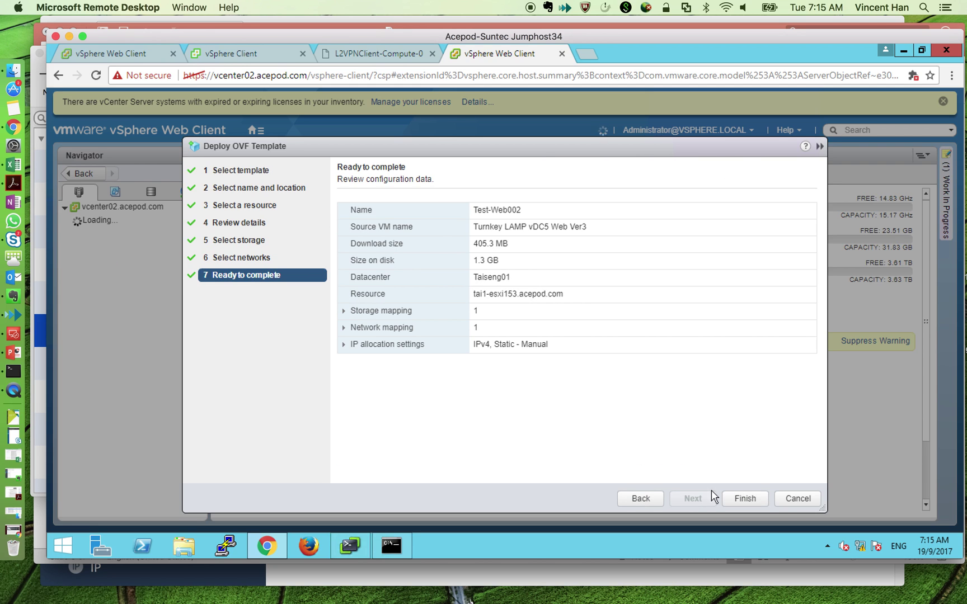
pyautogui.click(736, 497)
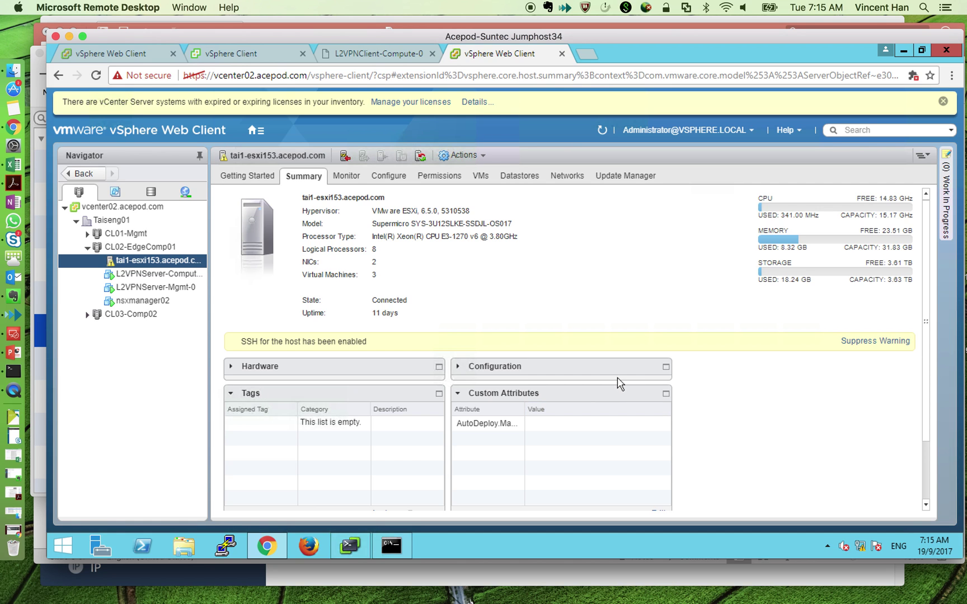
# - Show the Tasks list, dismiss the expired-licence warning, and watch Deploy OVF template reach Completed
pyautogui.click(258, 133)
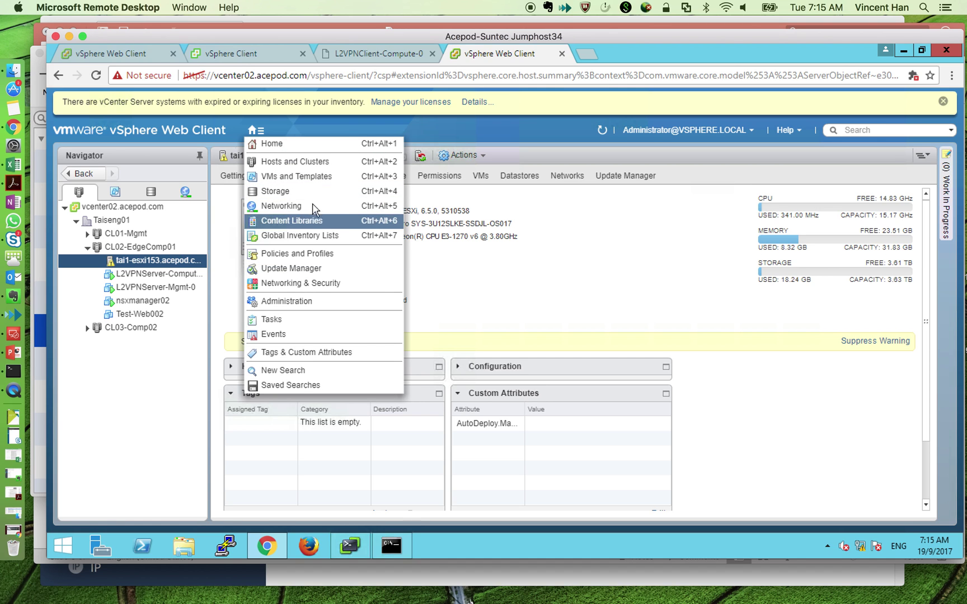
pyautogui.click(316, 320)
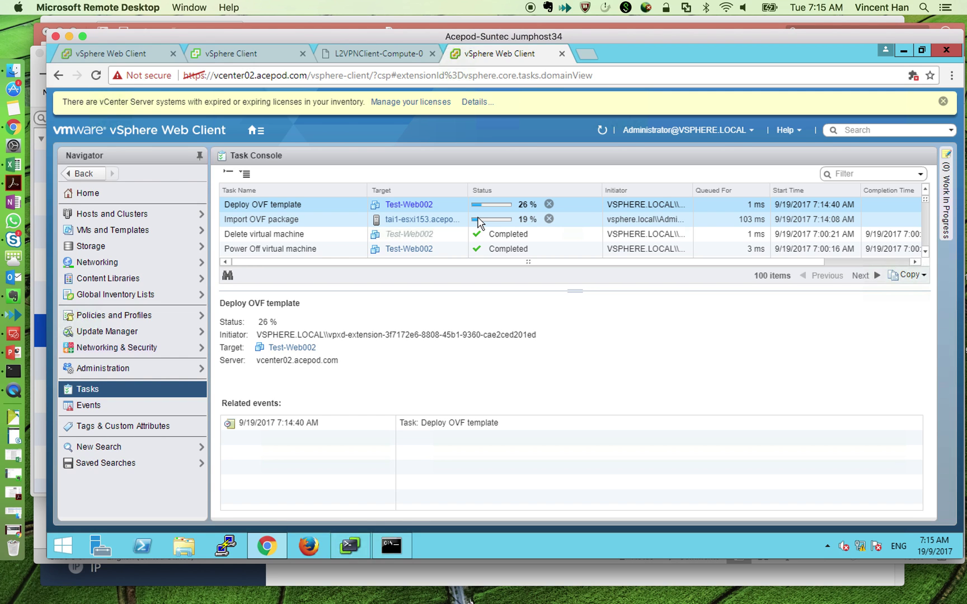
pyautogui.click(943, 101)
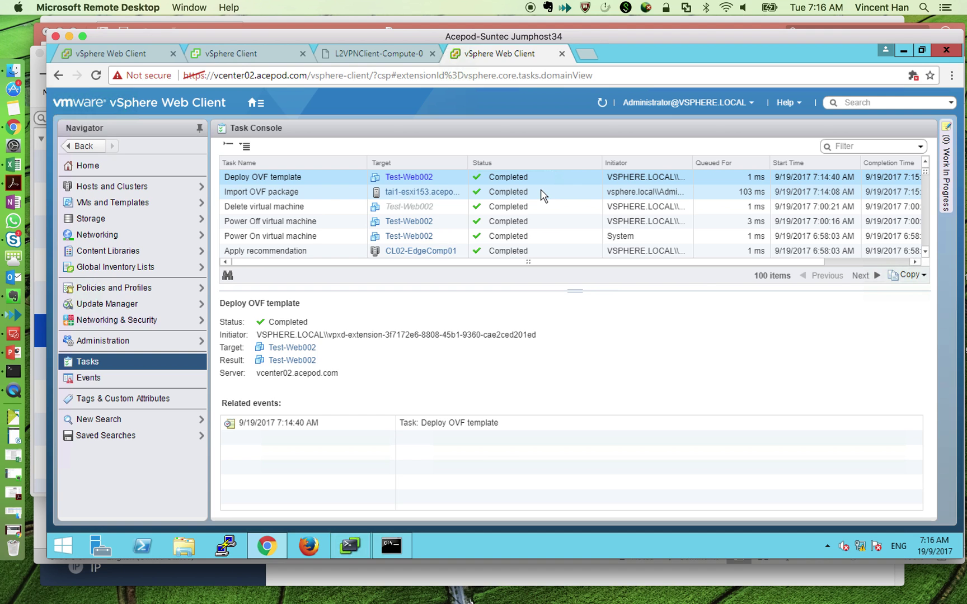
pyautogui.hscroll(5, 739, 263)
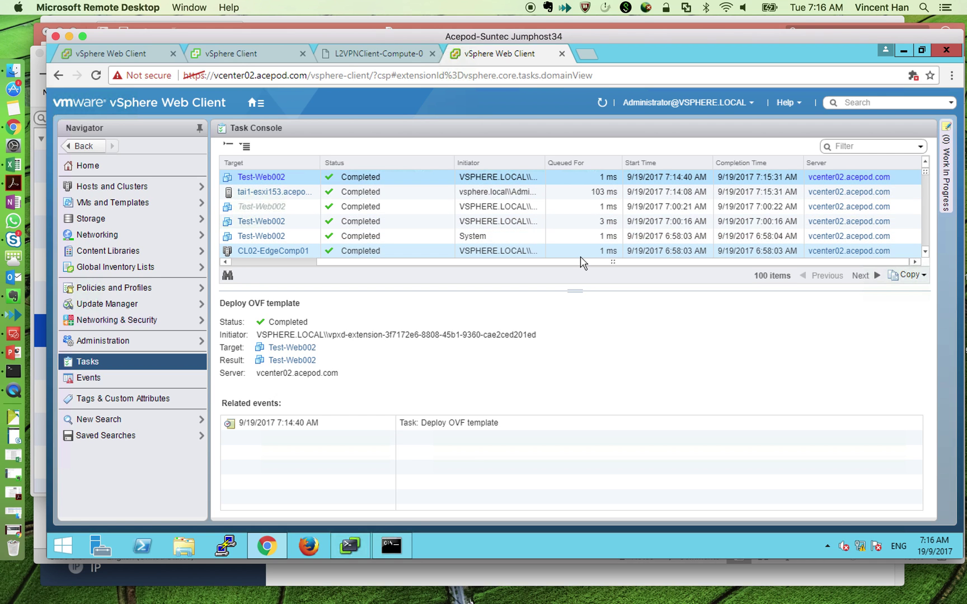
pyautogui.moveTo(559, 261); pyautogui.dragTo(460, 261)
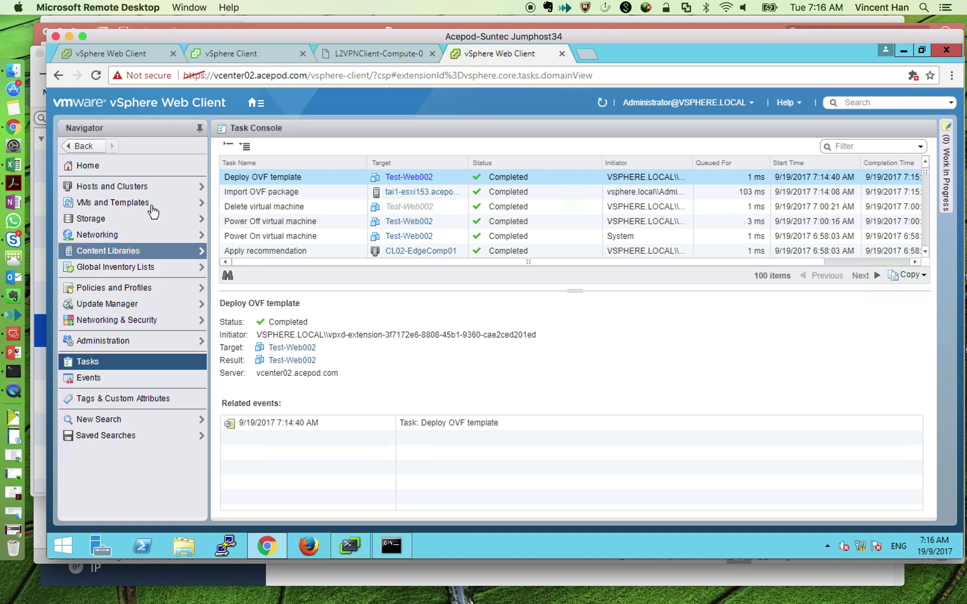
# - Power on Test-Web002 on the recommended host and open its console
pyautogui.click(161, 188)
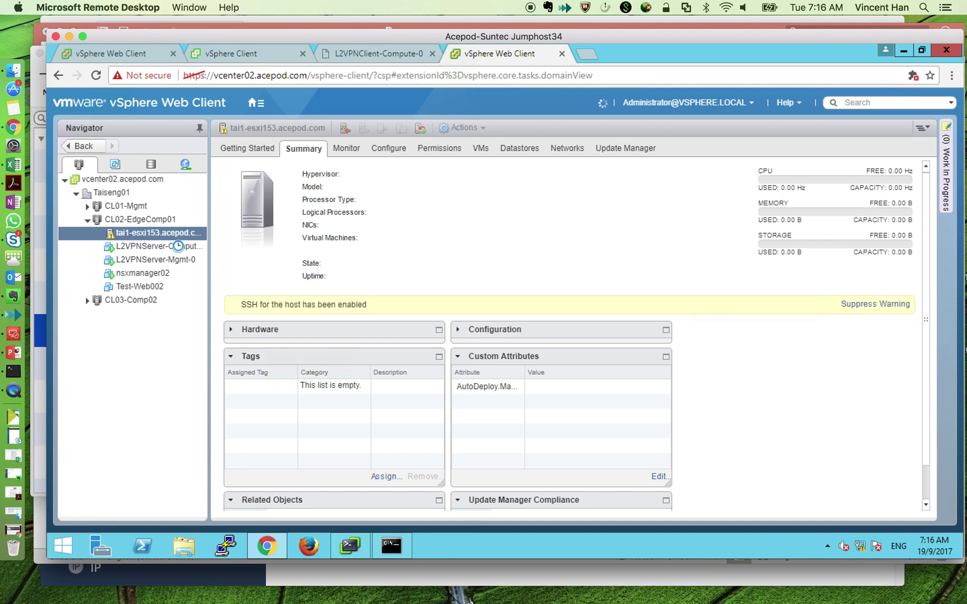
pyautogui.click(149, 288)
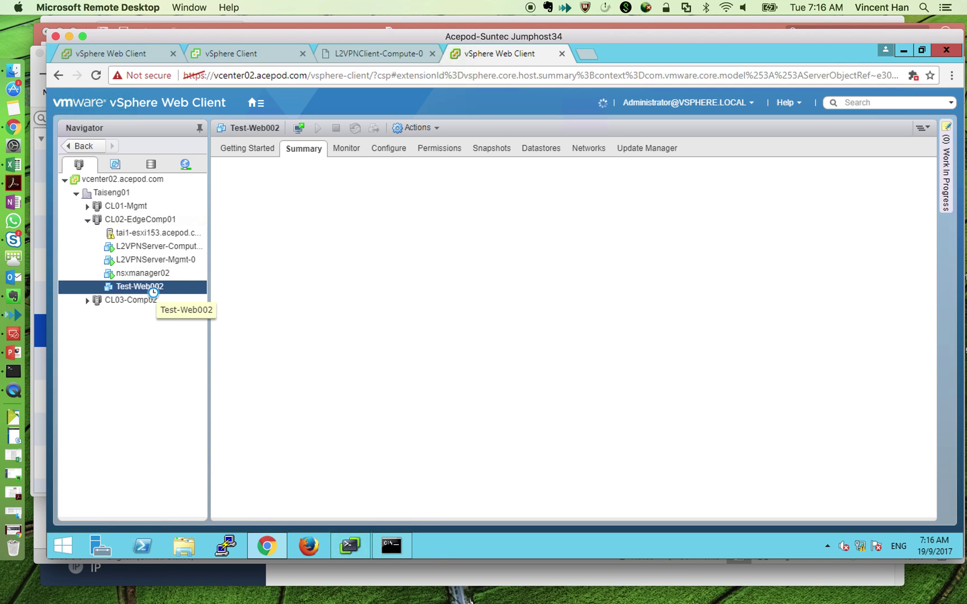
pyautogui.click(318, 129)
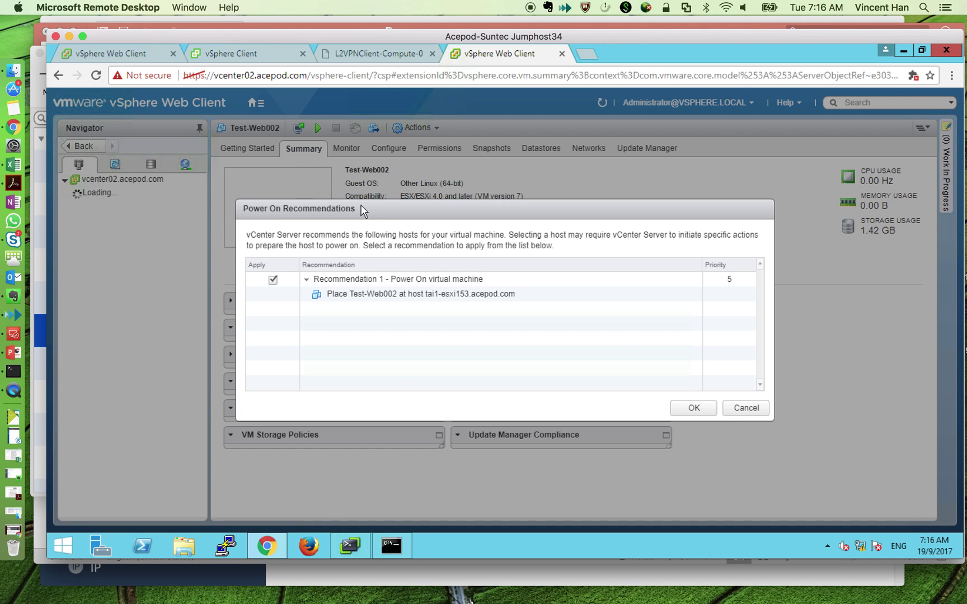
pyautogui.click(694, 408)
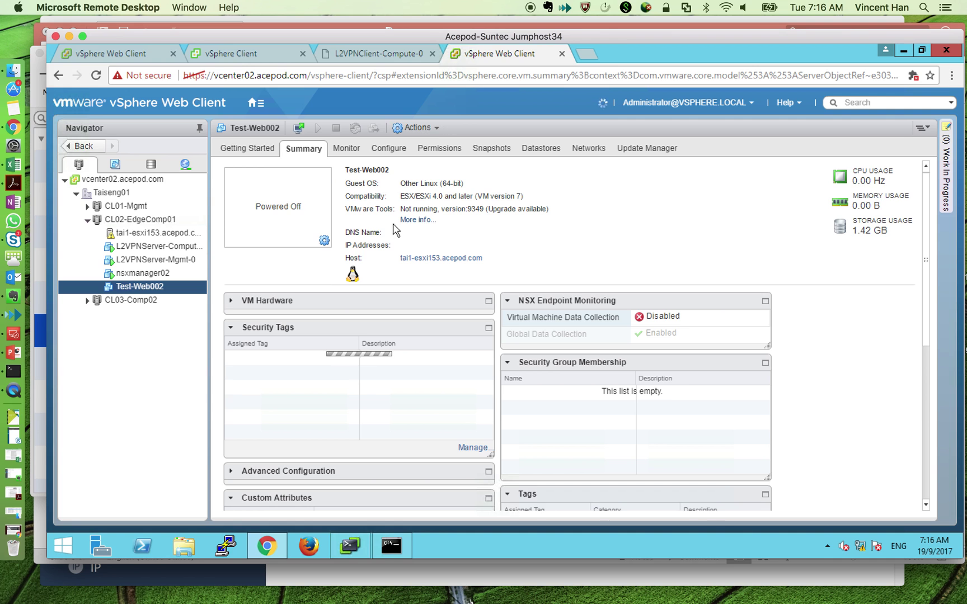
pyautogui.click(300, 129)
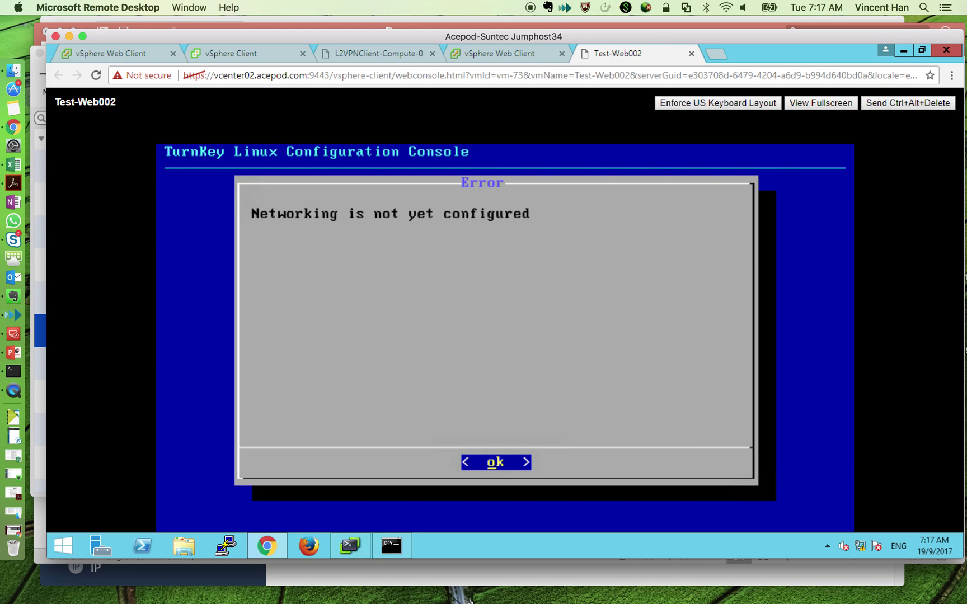
# - Apply static eth0 settings: IP 10.10.120.12, netmask 255.255.255.0, gateway 10.10.120.1
pyautogui.press('Return')
pyautogui.press('Down')
pyautogui.press('Return')
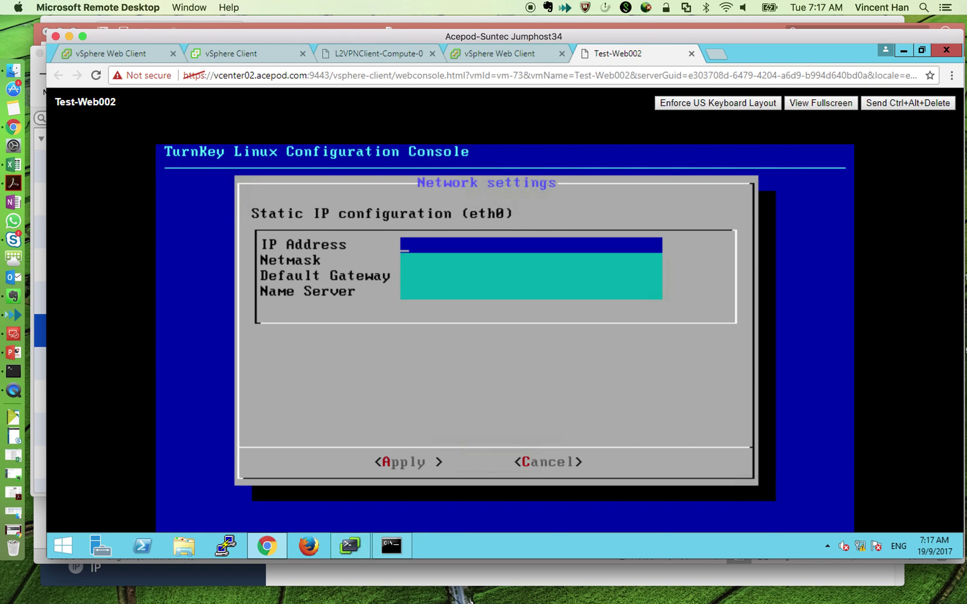
pyautogui.write('10.10.120.12')
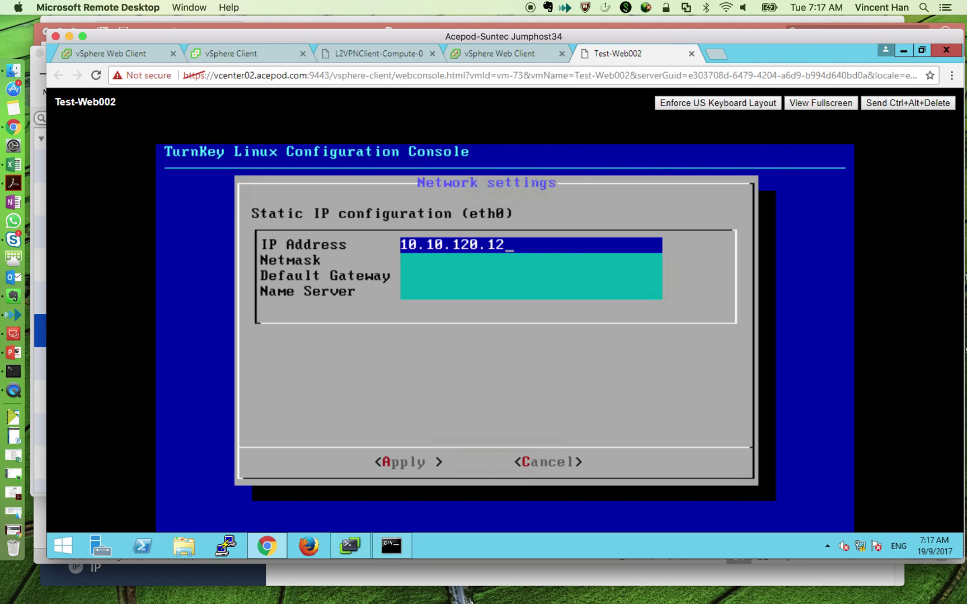
pyautogui.press('Up')
pyautogui.press('Up')
pyautogui.press('Up')
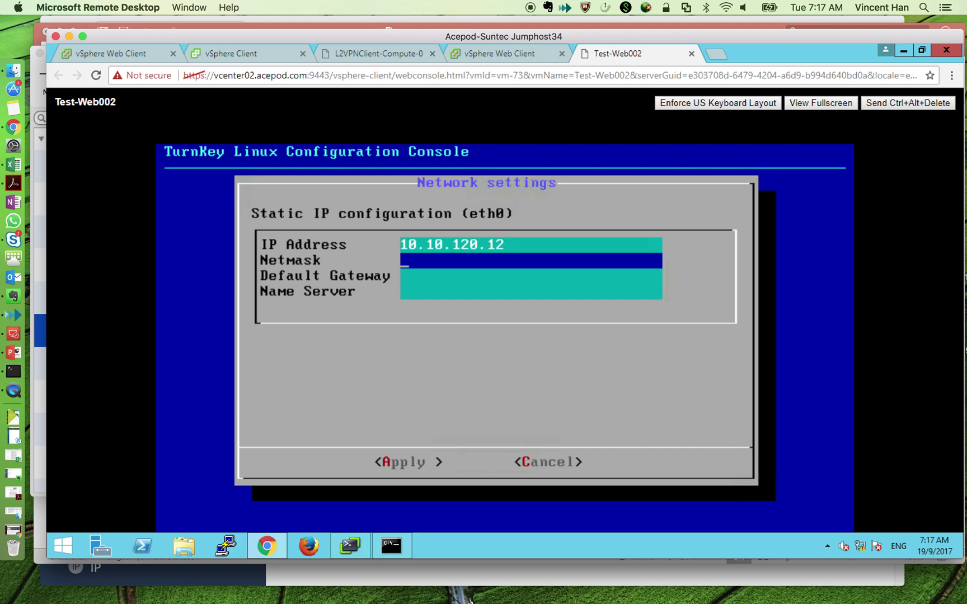
pyautogui.write('255.255.255.0')
pyautogui.press('Down')
pyautogui.write('10.10.120.1')
pyautogui.press('Tab')
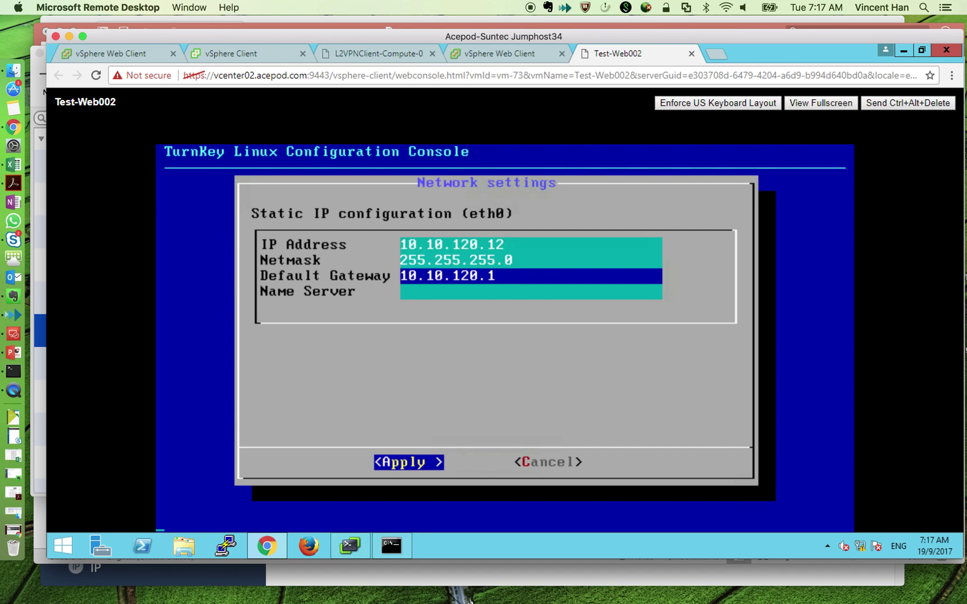
pyautogui.press('Return')
# - Quit the TurnKey configuration console, log in as root, and return to the L2VPN client tab
pyautogui.press('Tab')
pyautogui.press('Return')
pyautogui.press('Down')
pyautogui.press('Down')
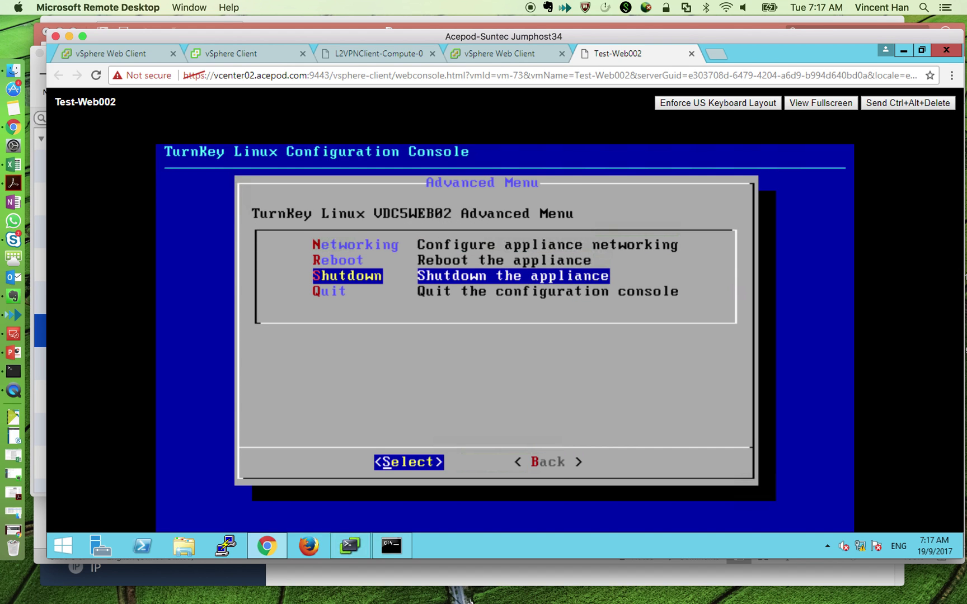
pyautogui.press('Down')
pyautogui.press('Return')
pyautogui.press('Return')
pyautogui.write('root')
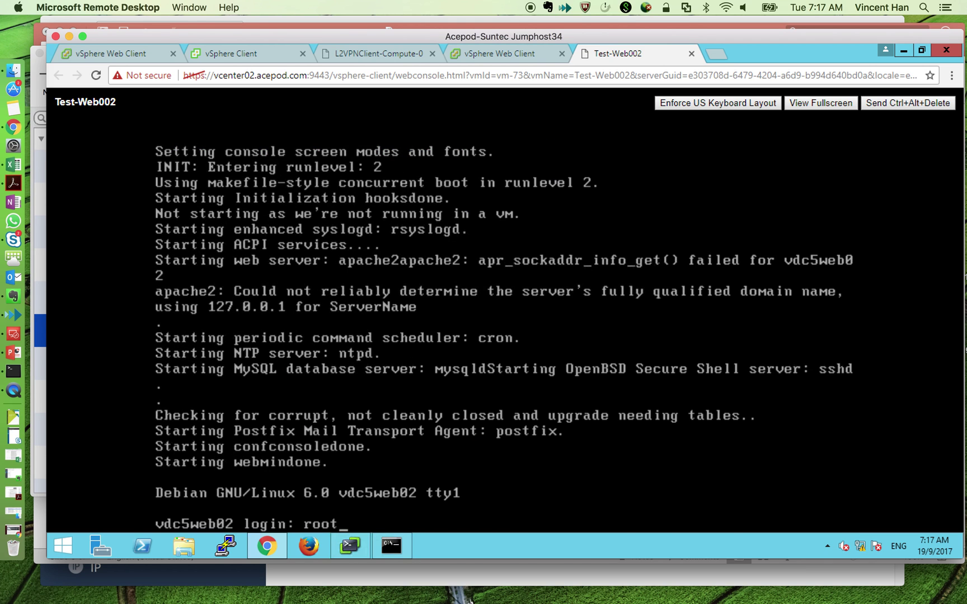
pyautogui.press('Return')
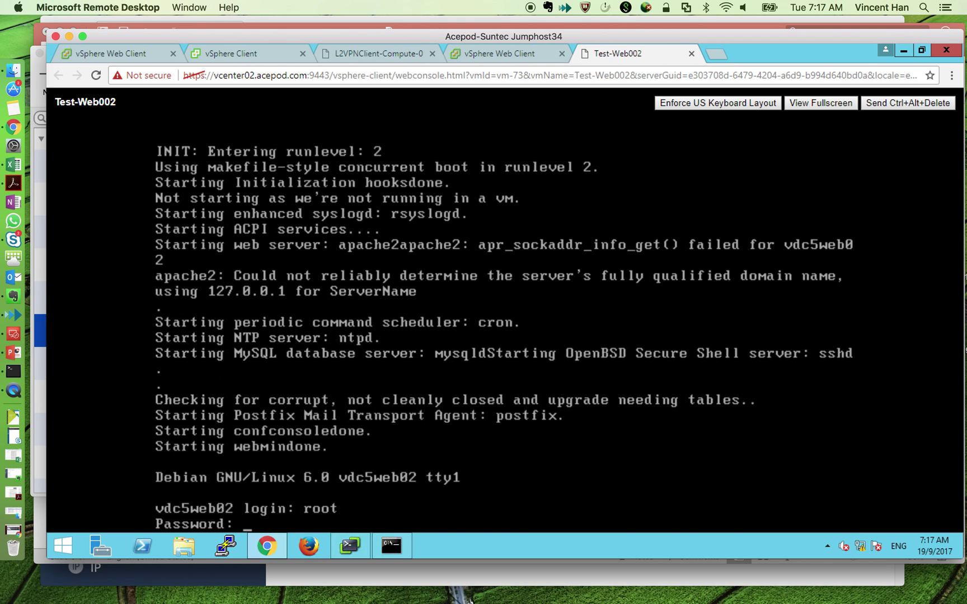
pyautogui.press('Return')
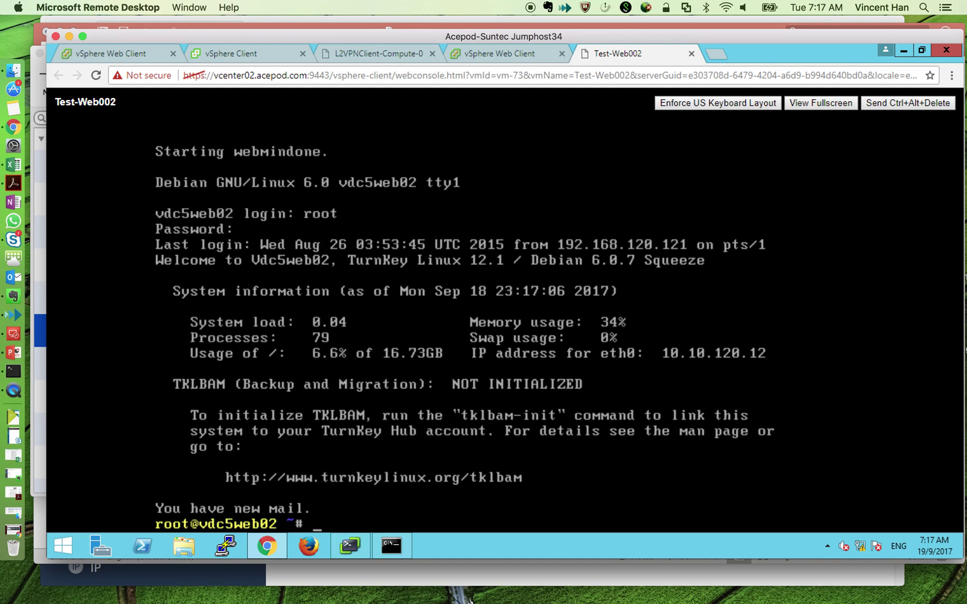
pyautogui.click(84, 53)
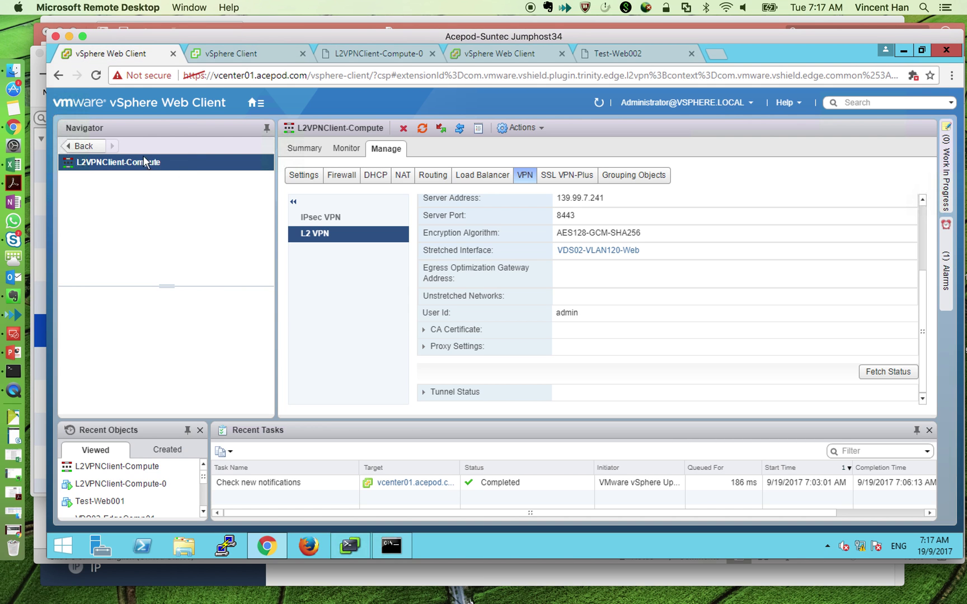
# - Switch to the other vCenter's vSphere Client and open Test-Web001's console
pyautogui.click(255, 103)
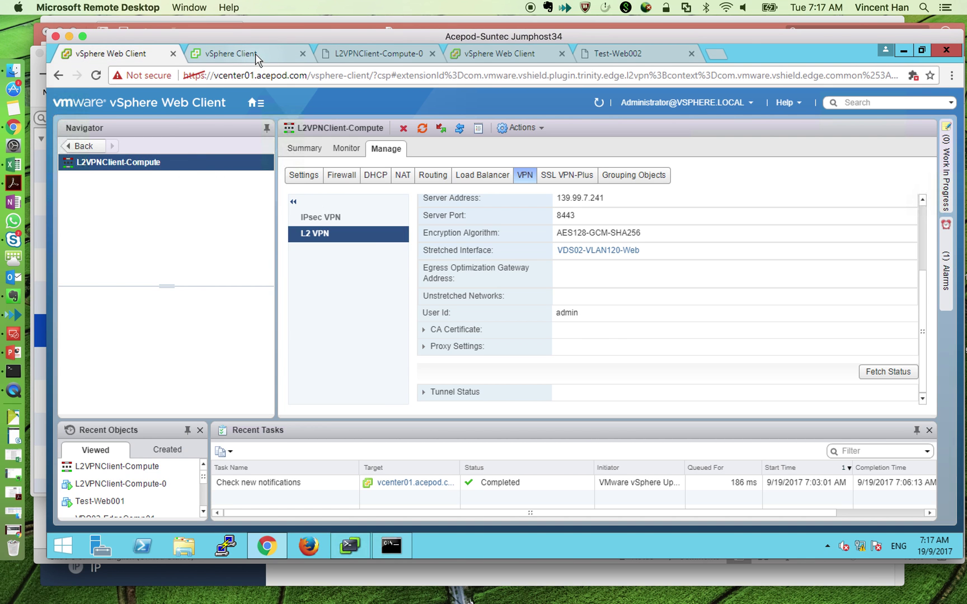
pyautogui.click(246, 53)
pyautogui.click(147, 292)
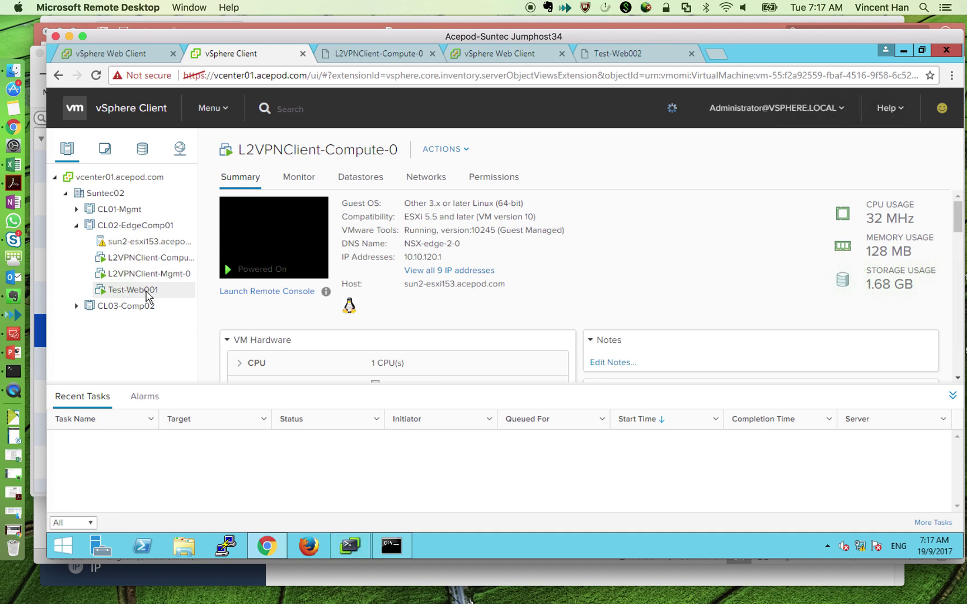
pyautogui.click(262, 266)
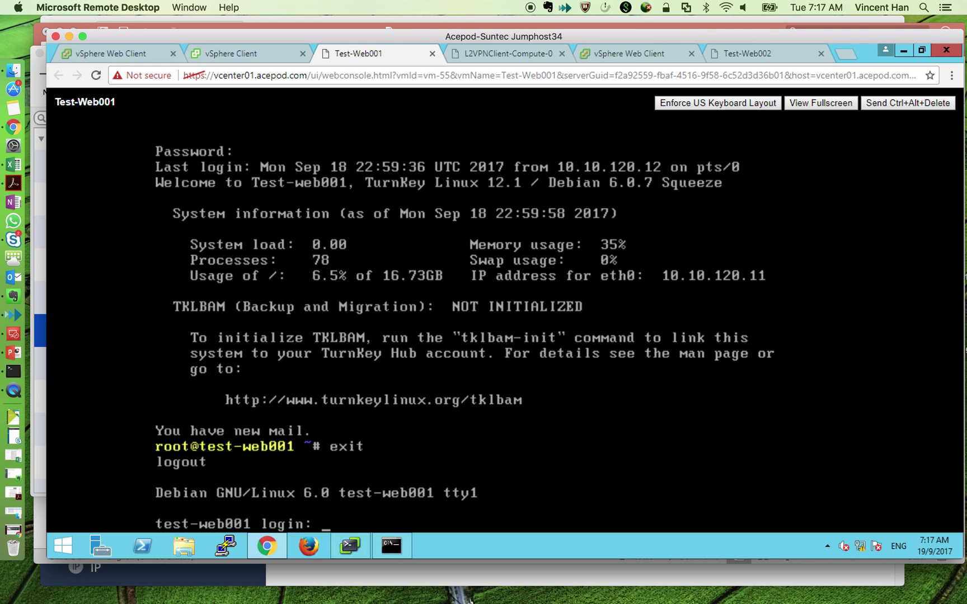
# - Log in as root and run ifconfig, showing eth0 at 10.10.120.11
pyautogui.write('root')
pyautogui.press('Return')
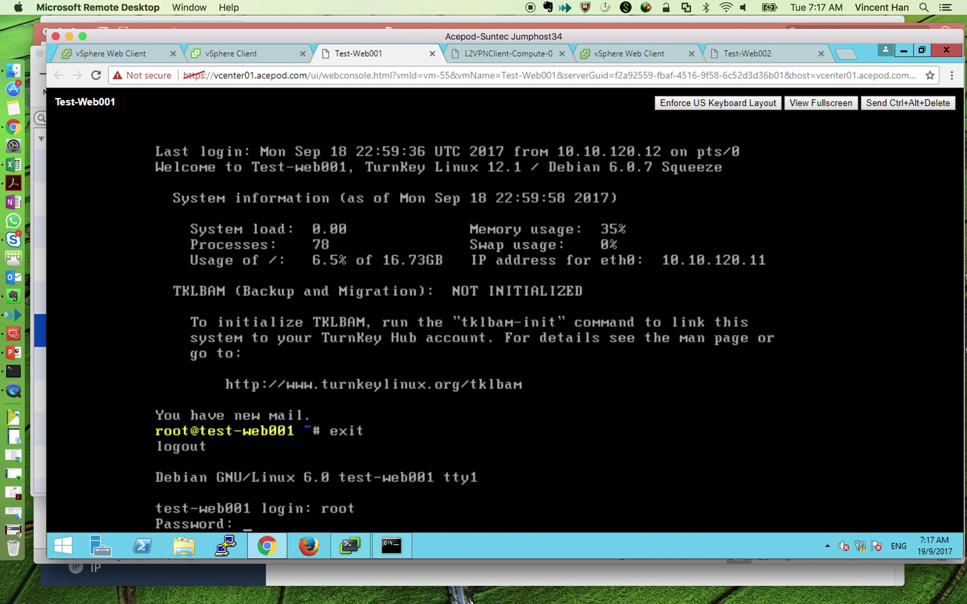
pyautogui.press('Return')
pyautogui.write('ifconfig')
pyautogui.press('BackSpace')
pyautogui.press('BackSpace')
pyautogui.press('BackSpace')
pyautogui.press('BackSpace')
pyautogui.press('BackSpace')
pyautogui.press('BackSpace')
pyautogui.write('confi')
pyautogui.press('Return')
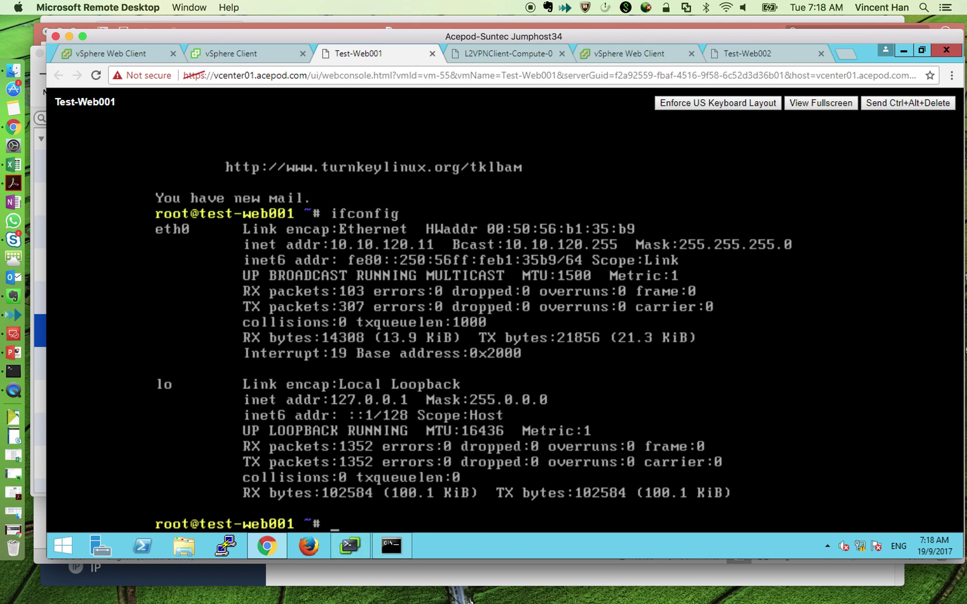